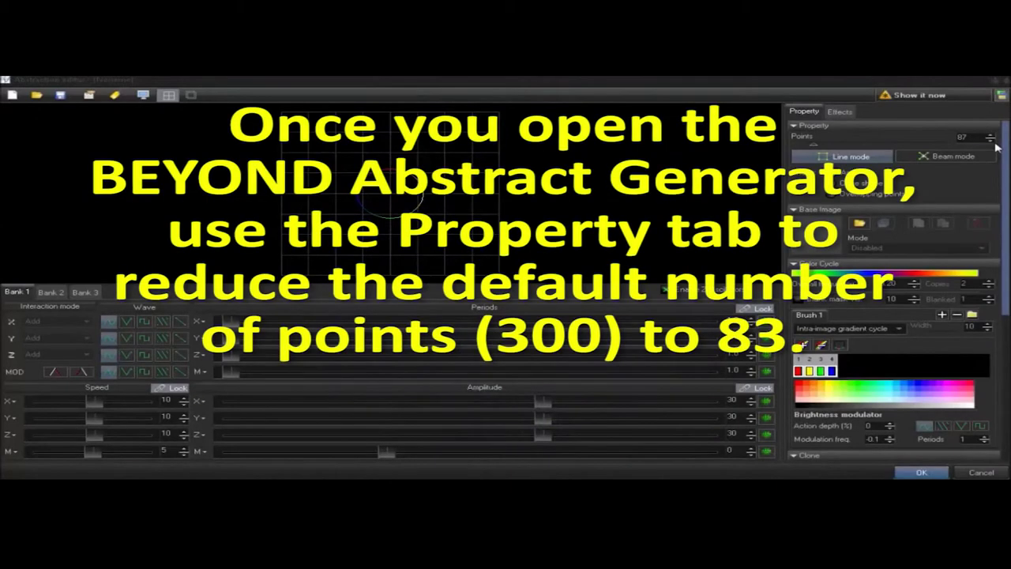
- Reduce the abstract's number of points to 83
left_click(991, 143)
left_click(991, 142)
left_click(992, 143)
left_click(991, 142)
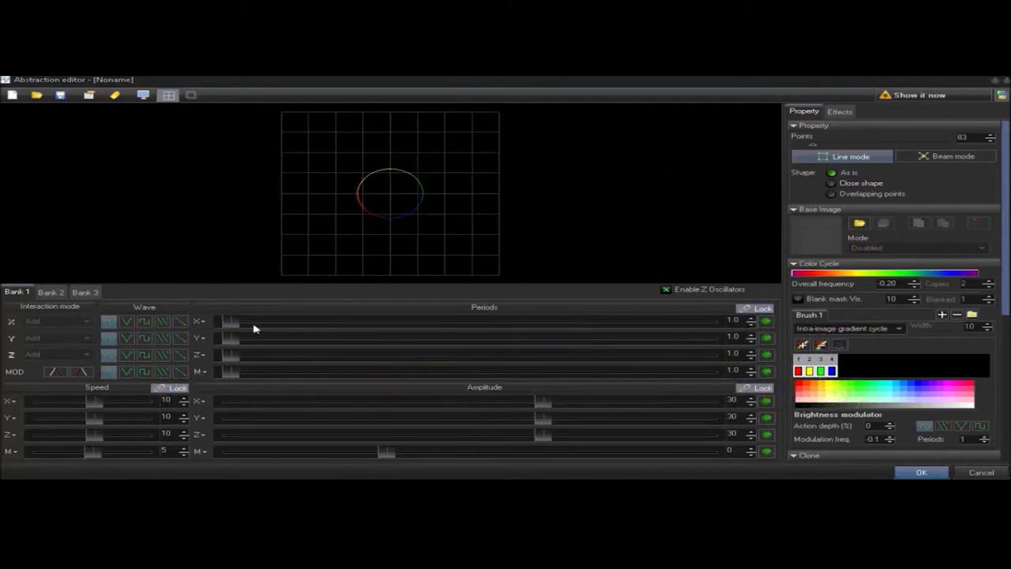
- Set the X and Y periods to 50.0, then unlink the axes and set Z to 17.6 and M to 0.5
left_click_drag(230, 324, 721, 361)
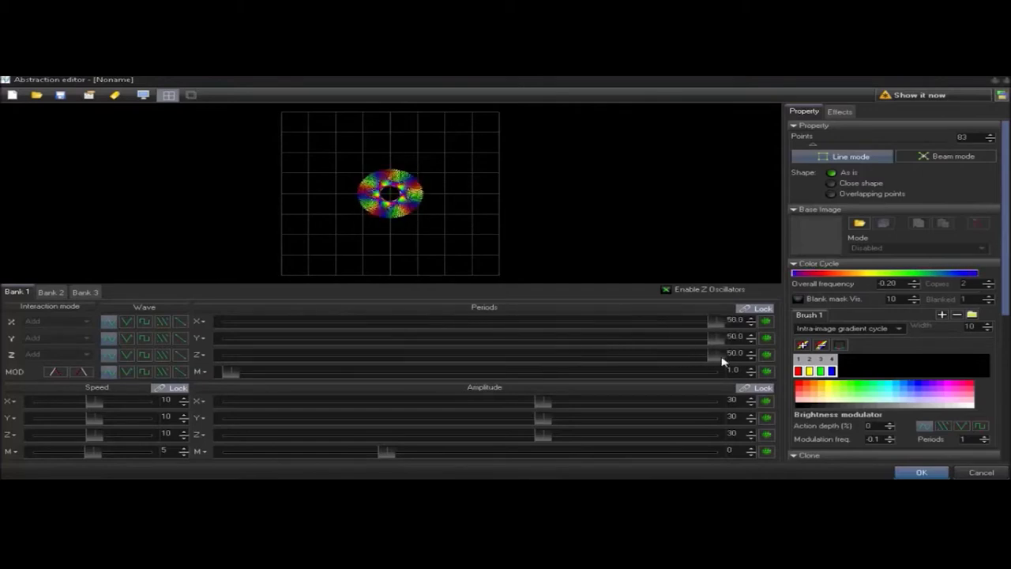
left_click_drag(718, 357, 391, 374)
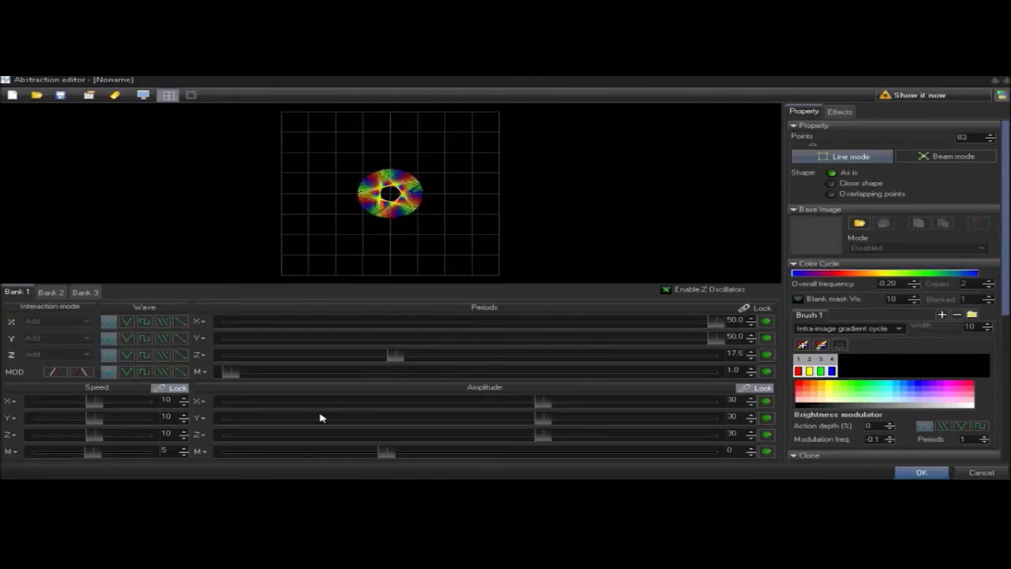
left_click_drag(229, 384, 226, 378)
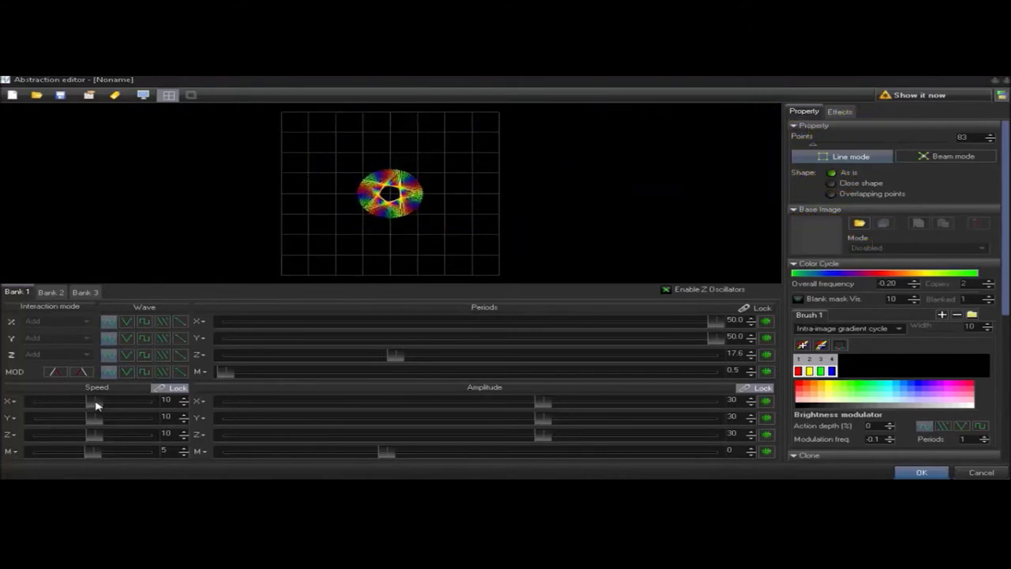
- Set the X, Y and Z speeds to 25 and amplitudes to 51, with both the M speed and M amplitude at -35
left_click_drag(94, 405, 101, 405)
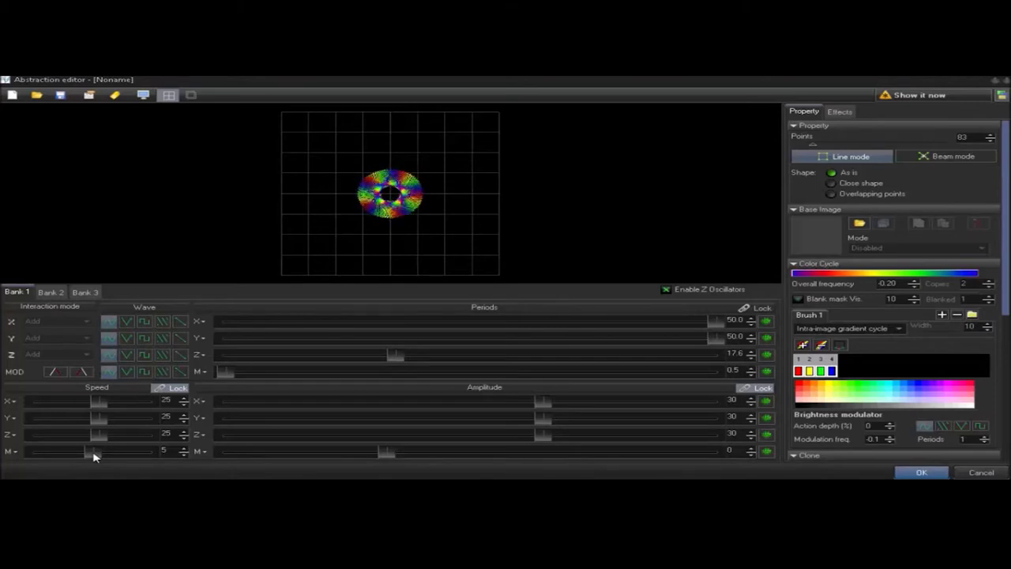
left_click_drag(93, 456, 87, 456)
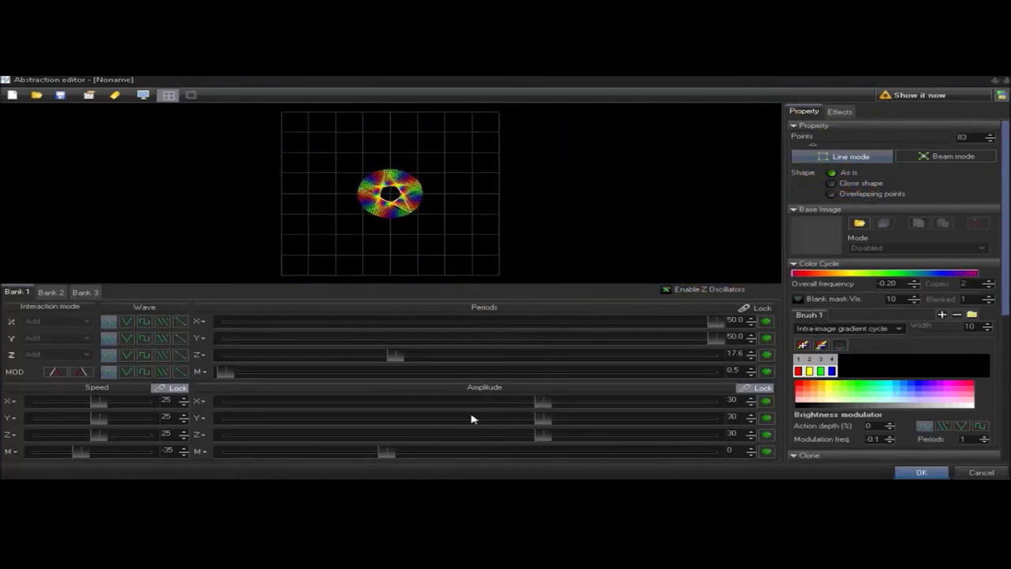
left_click_drag(544, 405, 598, 406)
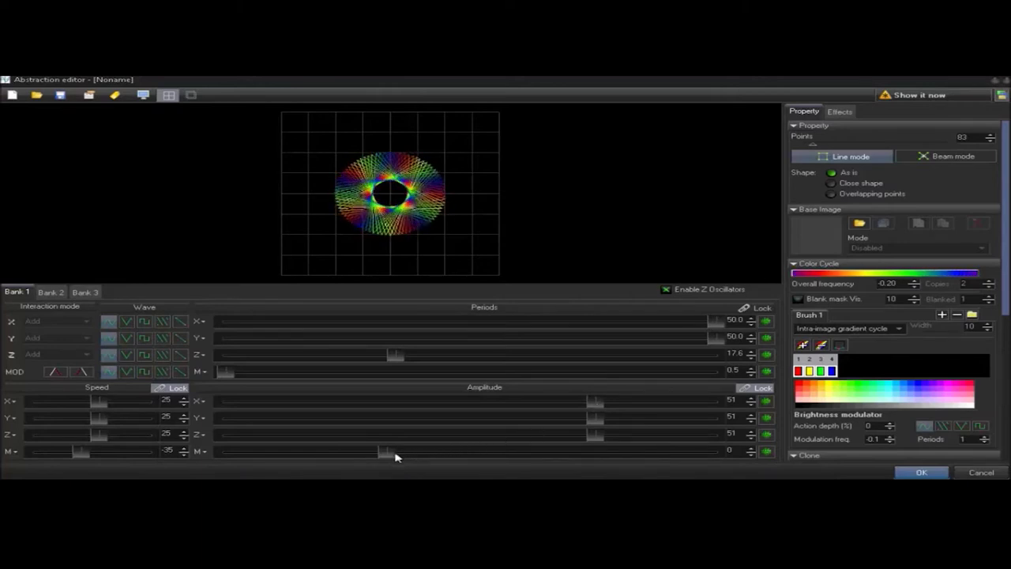
left_click_drag(386, 455, 330, 457)
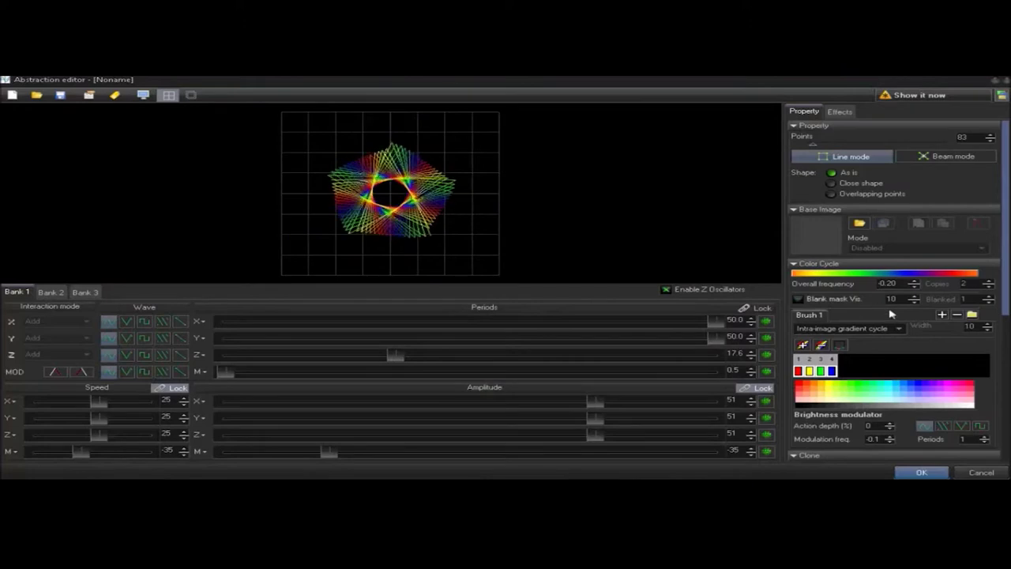
- Replace Brush 1's four-colour gradient with two colours, violet-blue and pale peach
left_click_drag(838, 355, 824, 363)
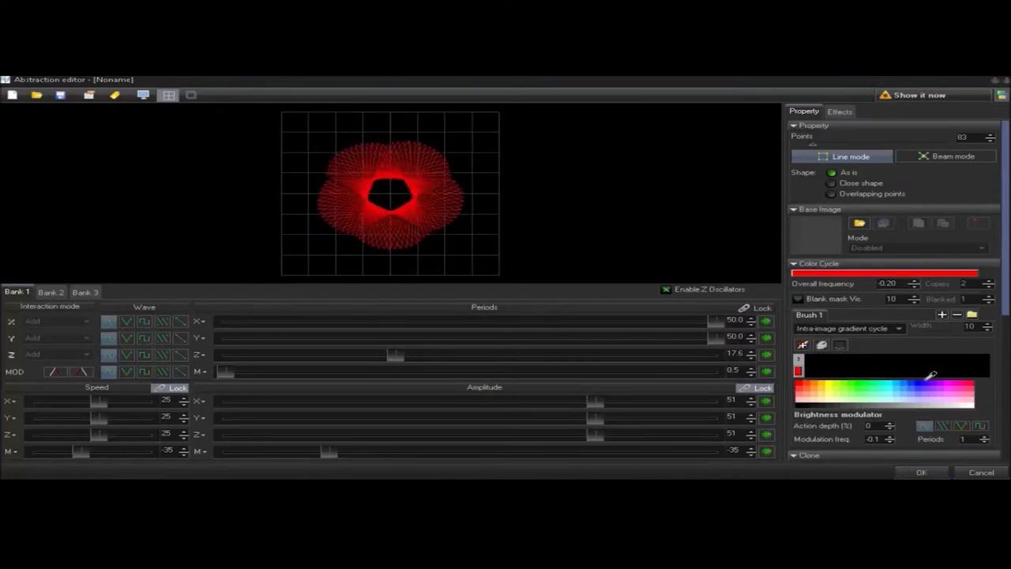
mouse_move(933, 377)
left_mouse_down()
mouse_move(799, 369)
mouse_move(811, 371)
left_mouse_up()
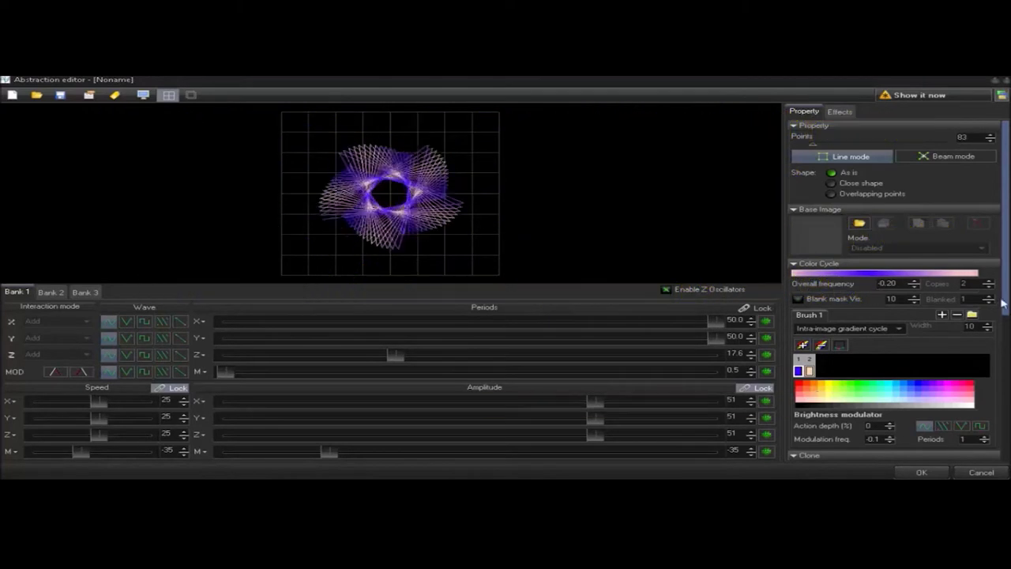
left_click_drag(1001, 302, 996, 377)
left_click(971, 355)
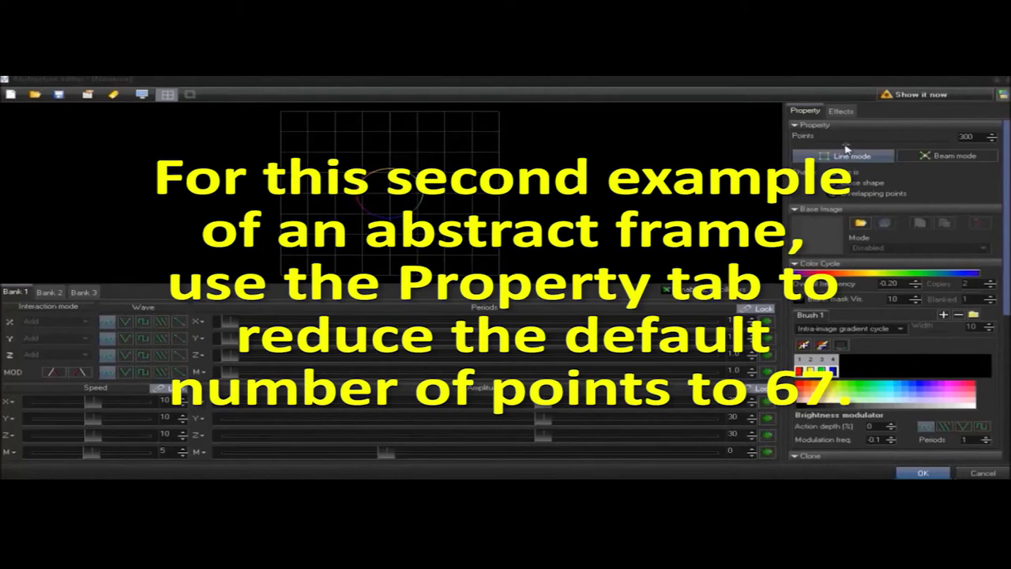
- For the second abstract, set the points to 67, the linked X, Y and Z periods to 47.7 and the M period to 0.1
left_click_drag(845, 149, 811, 148)
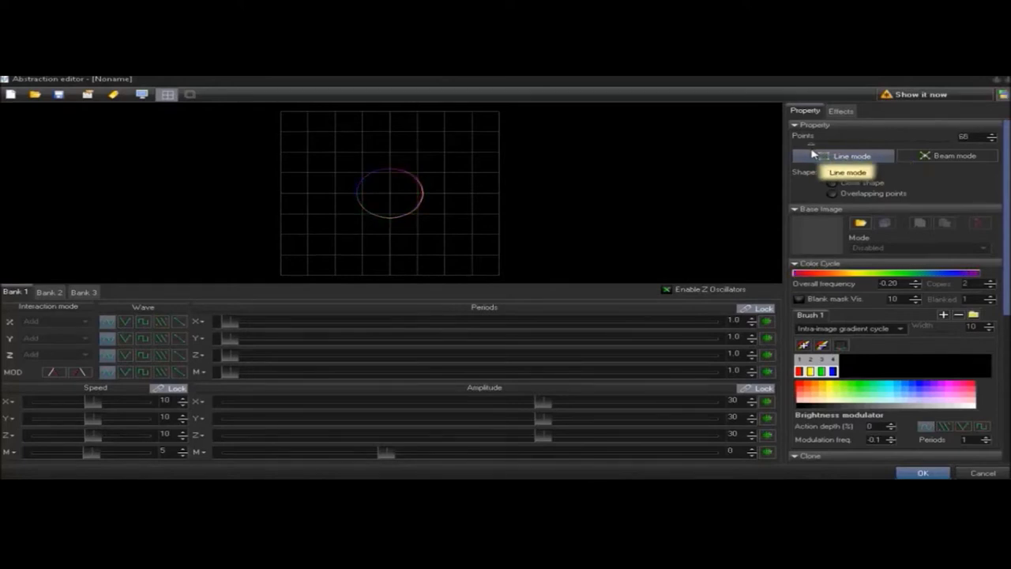
left_click(992, 140)
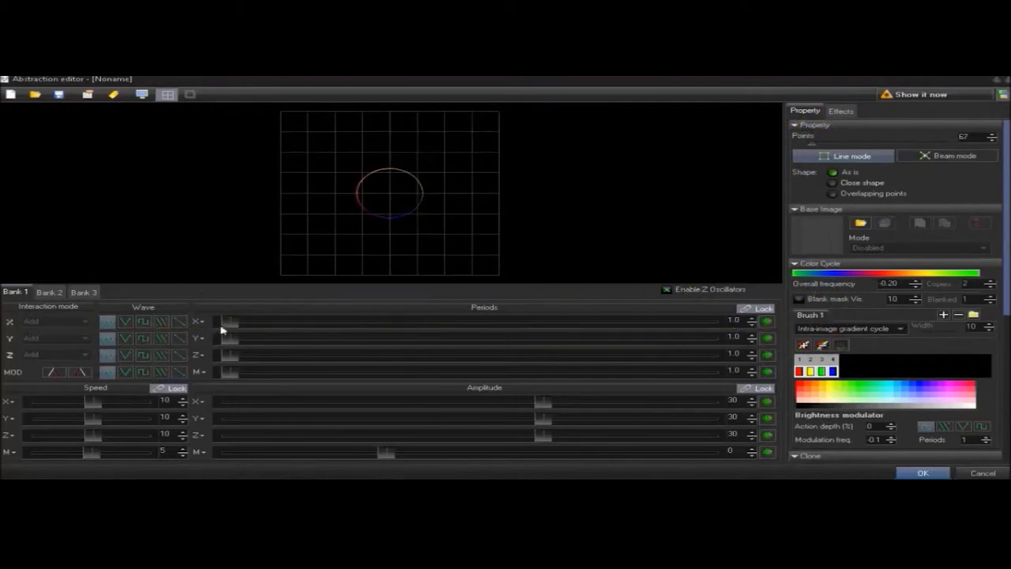
left_click_drag(229, 326, 696, 328)
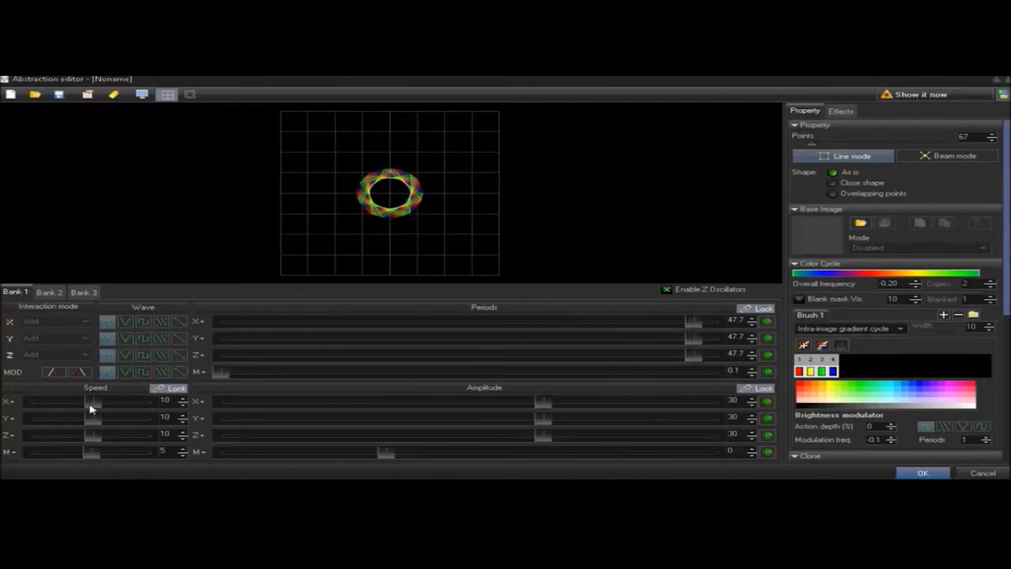
- Set the X, Y and Z speeds to -100 and amplitudes to -86, with M speed 28 and M amplitude 200
left_click_drag(91, 407, 63, 410)
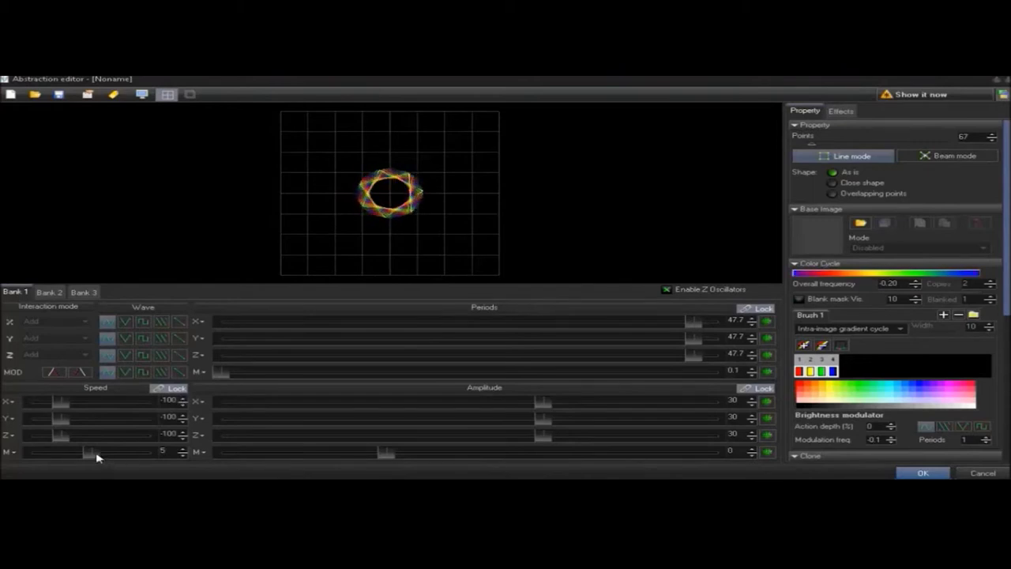
left_click_drag(96, 454, 101, 455)
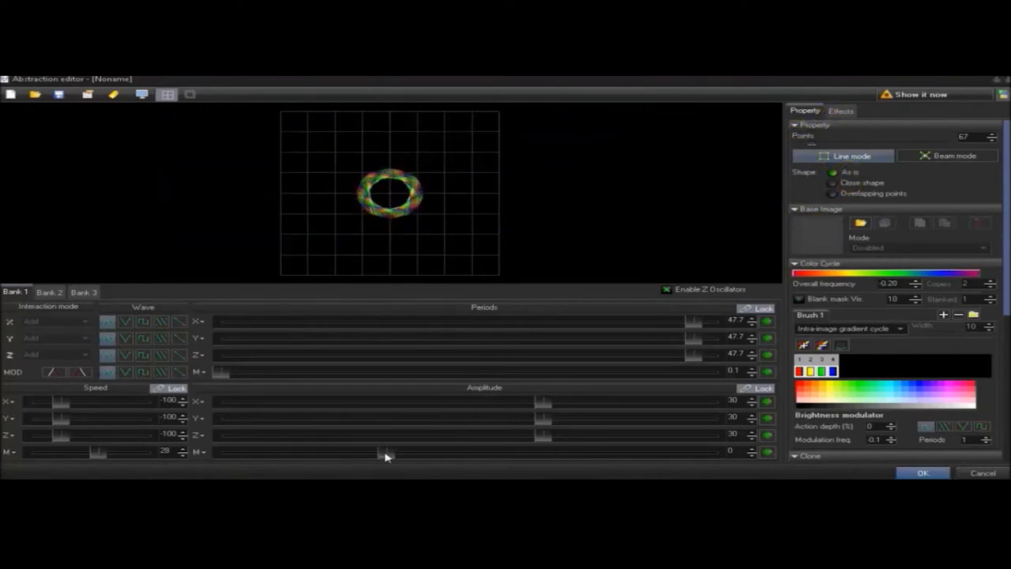
left_click_drag(386, 455, 716, 455)
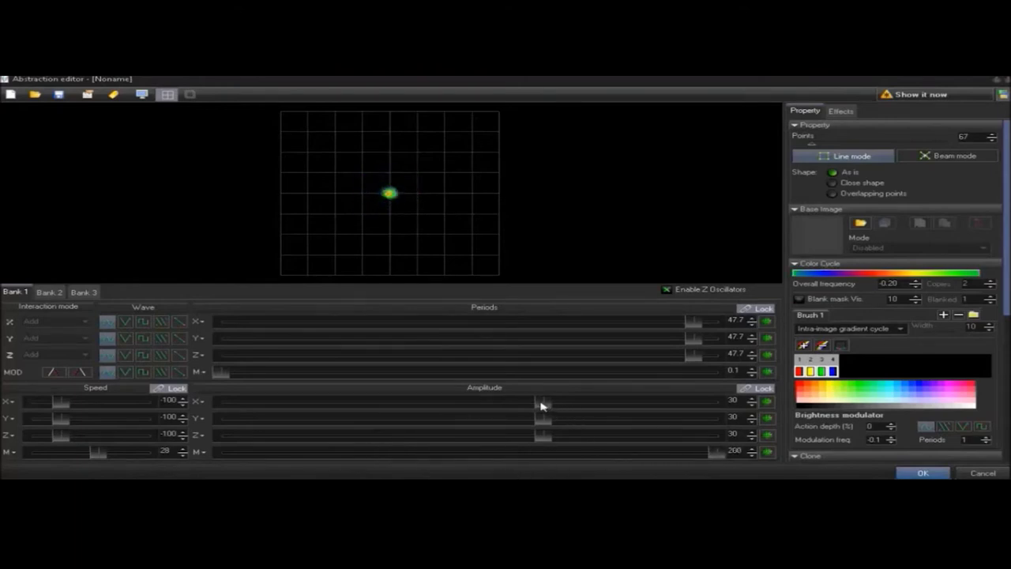
left_click_drag(542, 406, 260, 428)
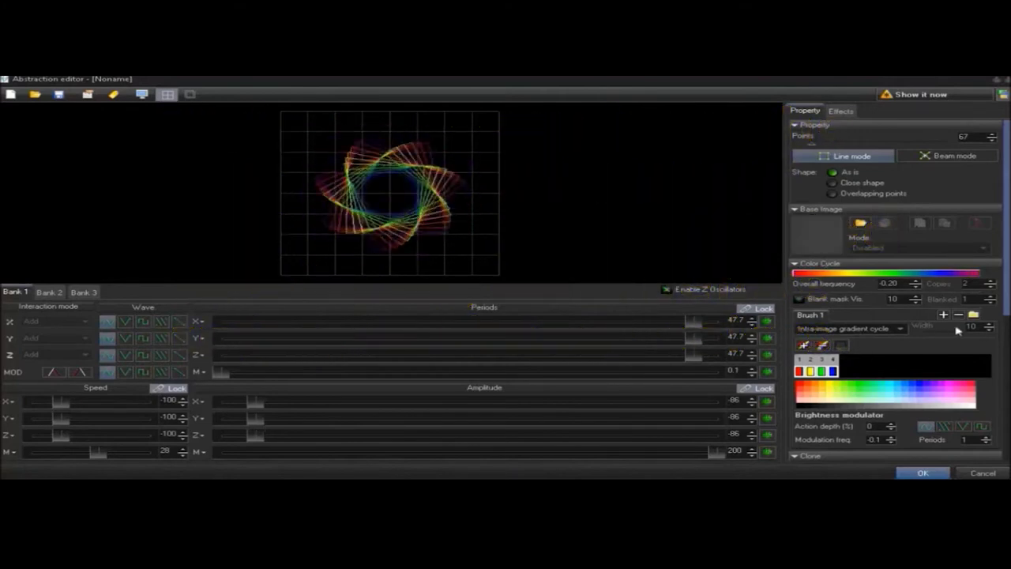
- Reduce Brush 1's gradient to two colours, magenta first and yellow second
left_click(1005, 290)
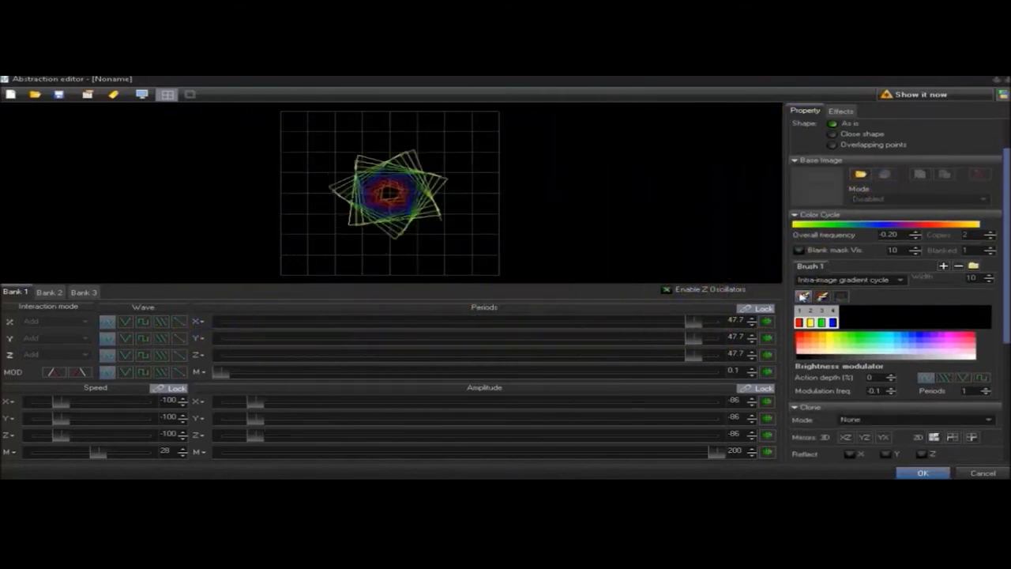
left_click(803, 296)
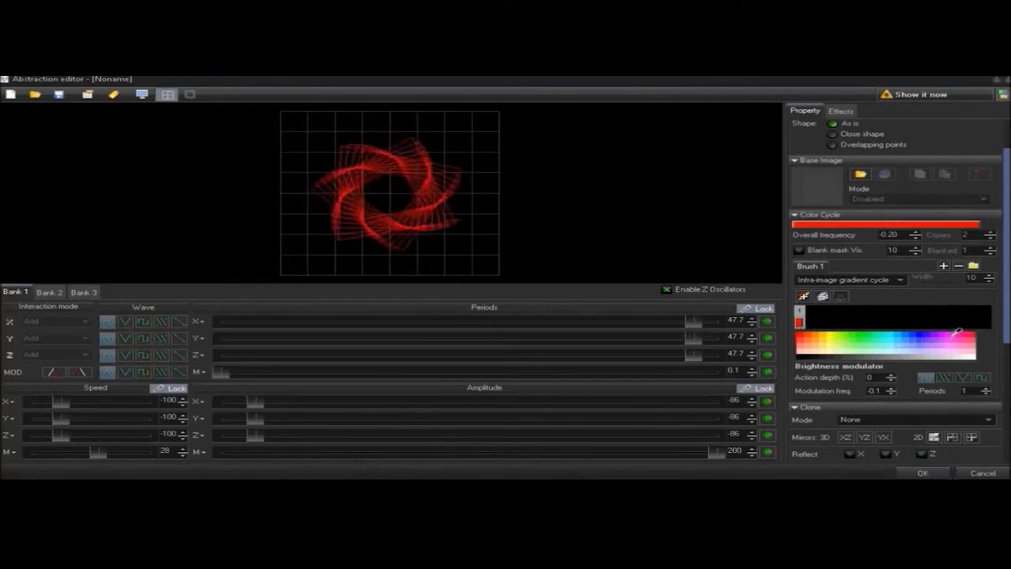
left_click(946, 333)
left_click(810, 308)
left_click(843, 337)
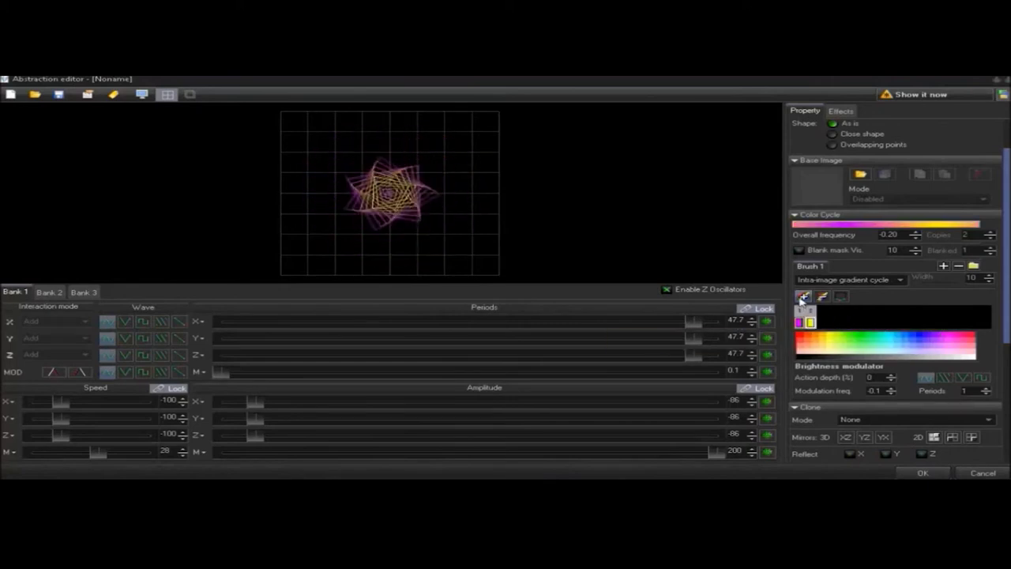
left_click(821, 337)
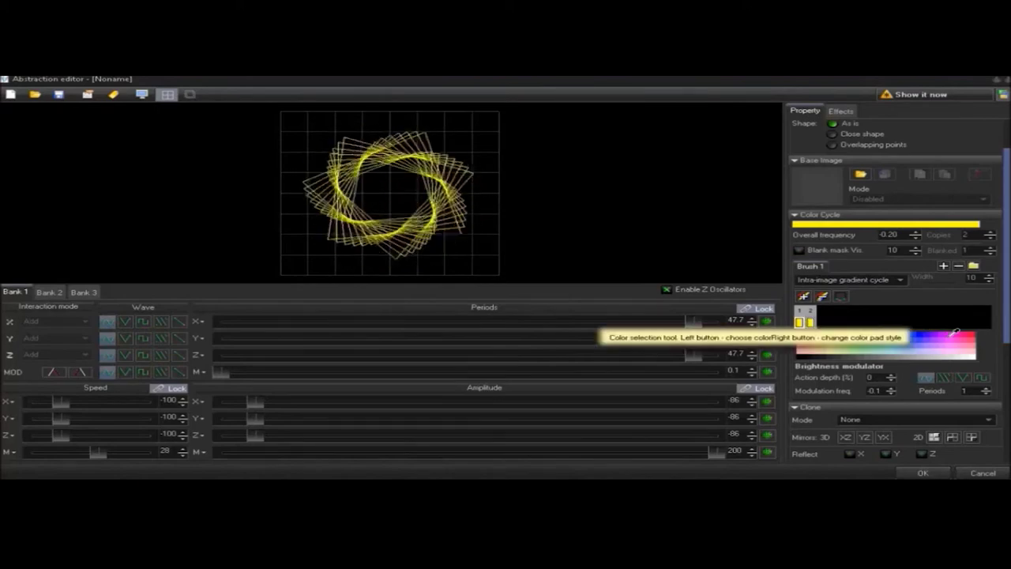
left_click(950, 330)
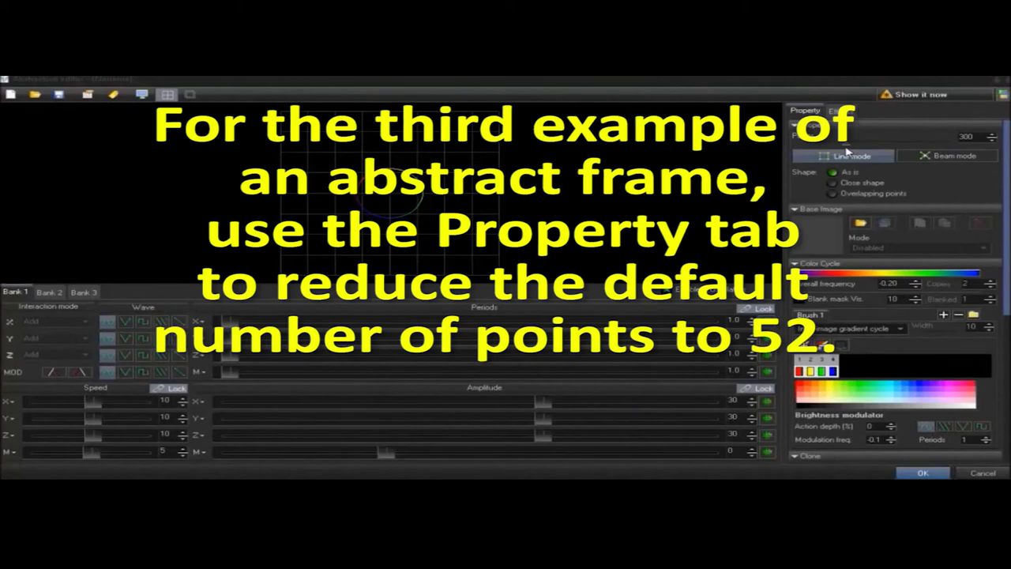
- Reduce the third abstract's number of points to 52
left_click_drag(845, 145, 812, 155)
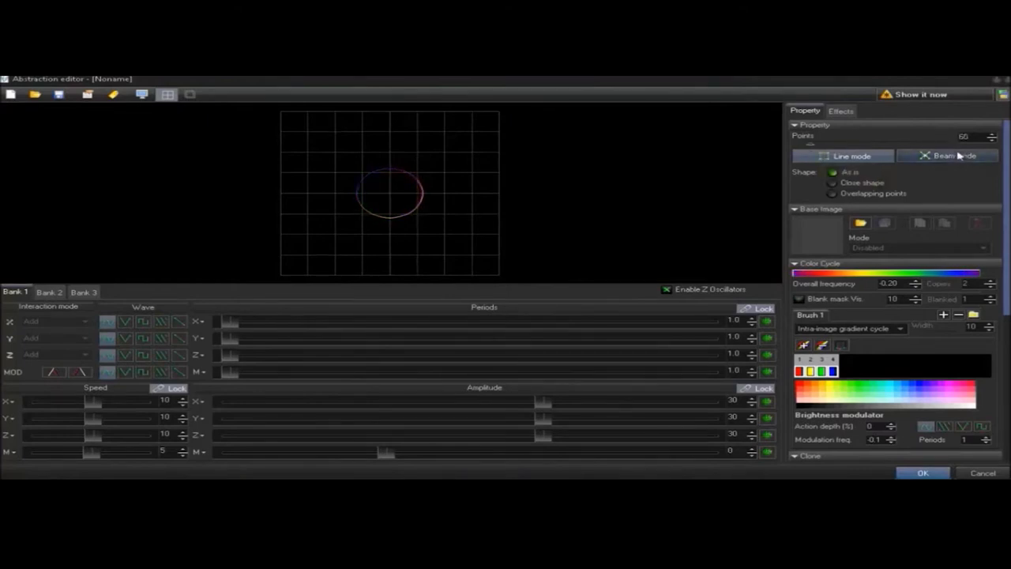
left_click(992, 141)
left_click(992, 141)
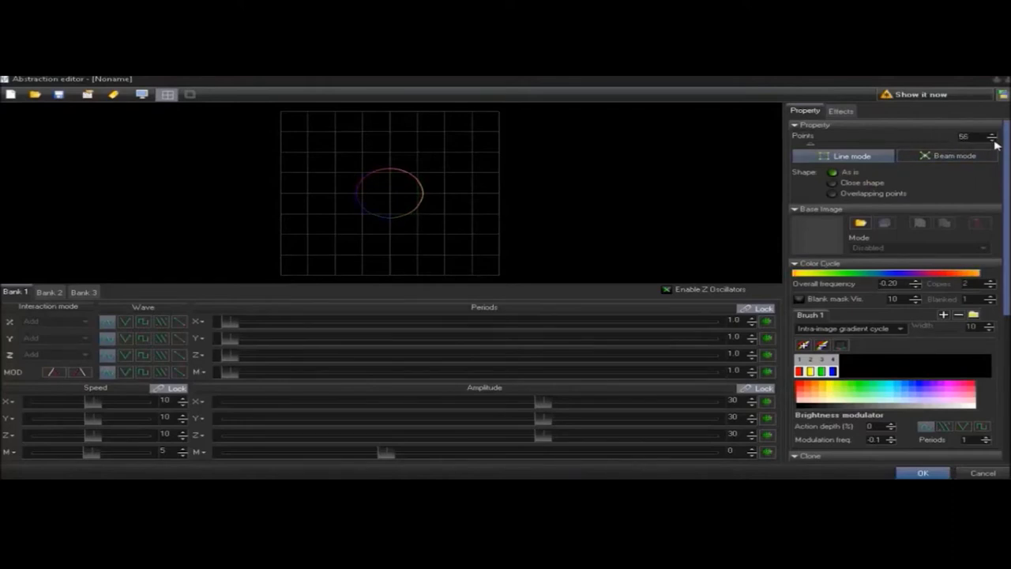
left_click(993, 140)
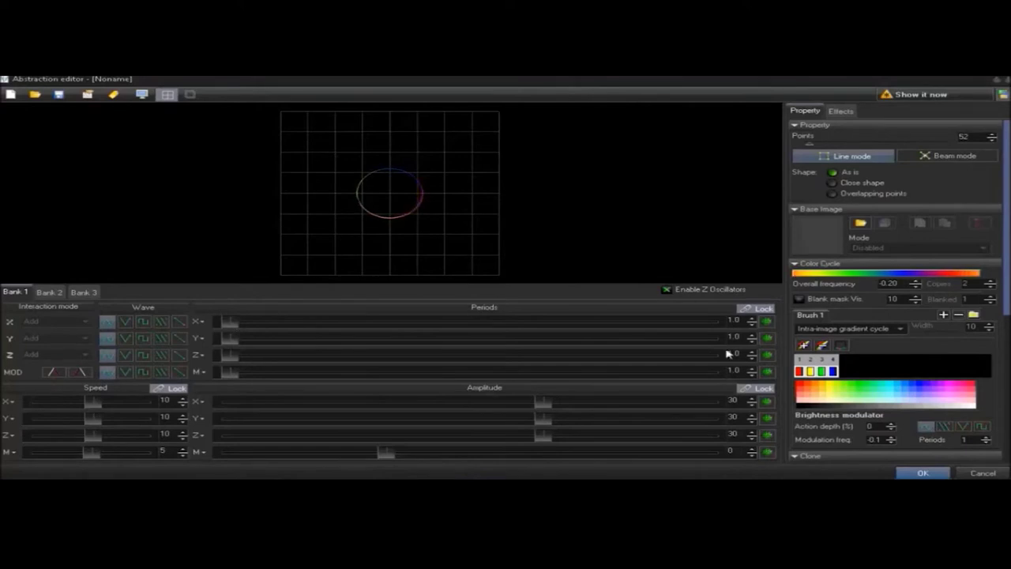
- Unlock the periods and set them individually to 34.5 for X, 34.3 for Y and 34.7 for Z
left_click(757, 309)
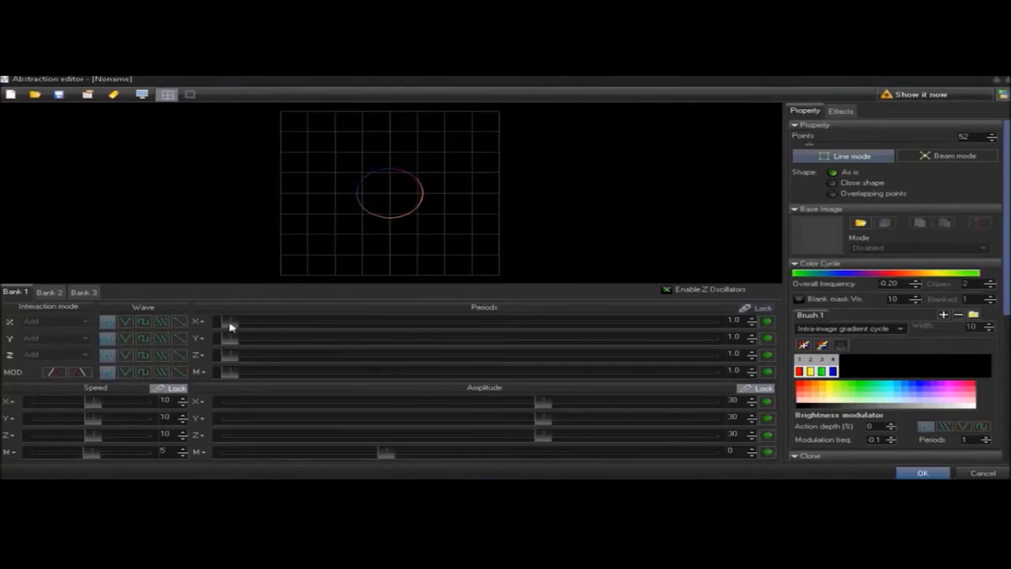
left_click_drag(231, 326, 562, 337)
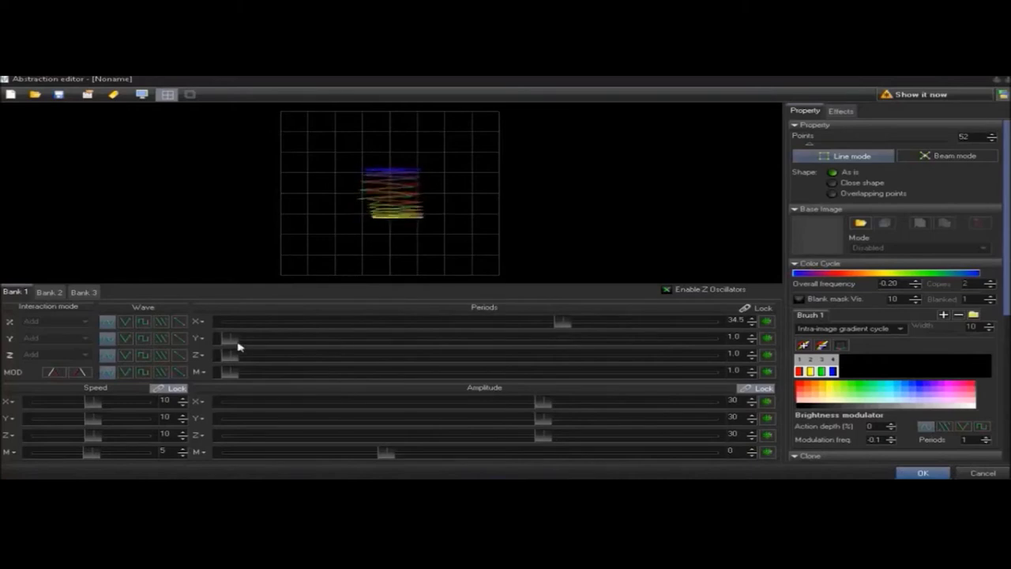
left_click_drag(226, 346, 566, 364)
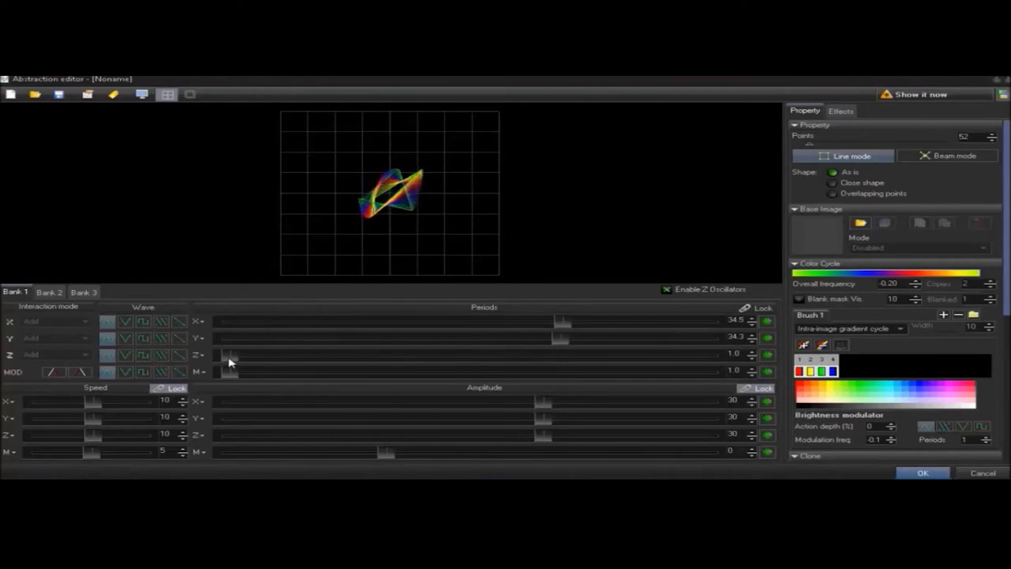
left_click_drag(229, 362, 565, 386)
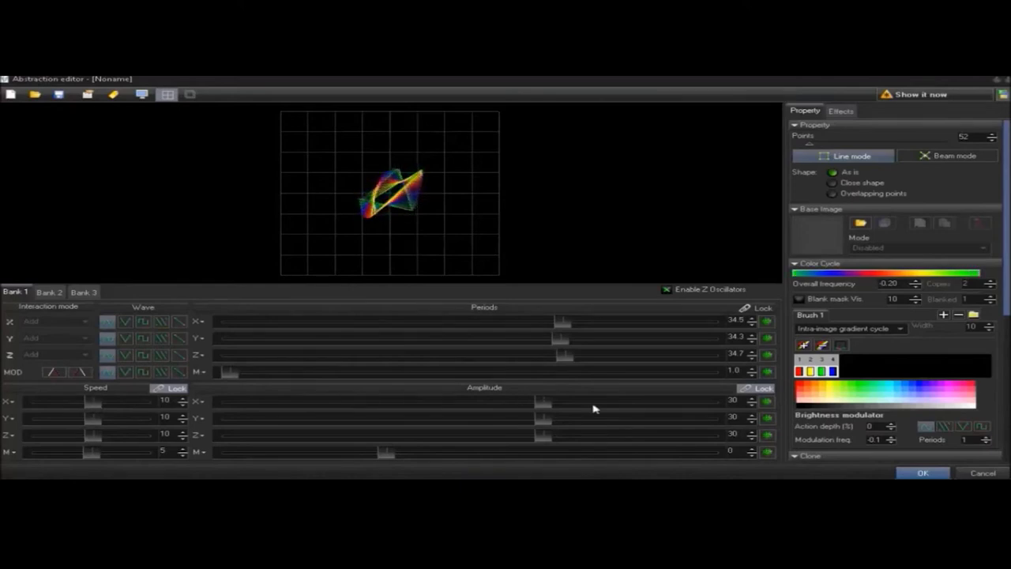
- Set the linked X, Y and Z amplitudes to 63 and the M amplitude to 9
left_click_drag(547, 406, 627, 411)
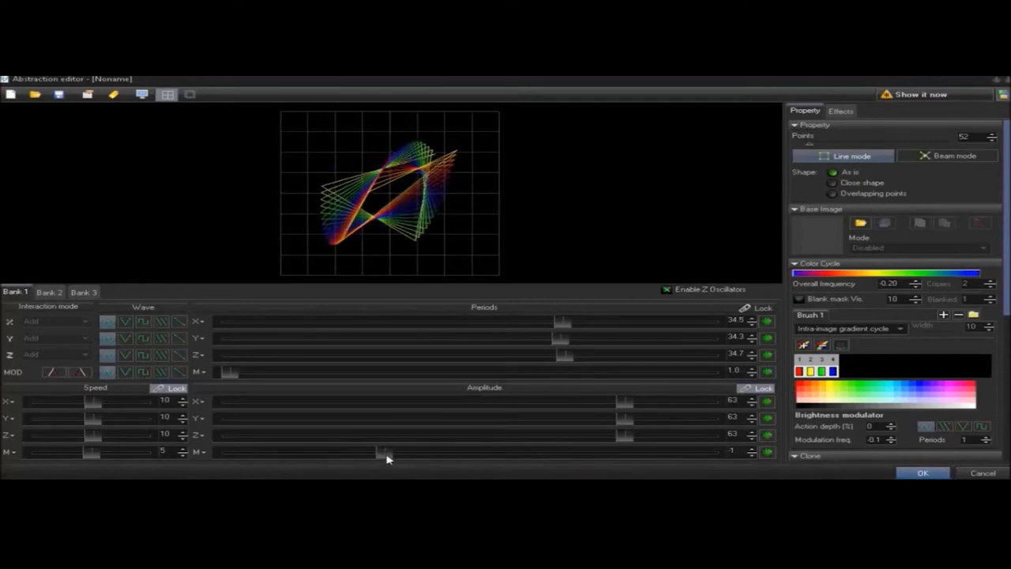
left_click_drag(390, 458, 391, 458)
left_click_drag(396, 457, 403, 458)
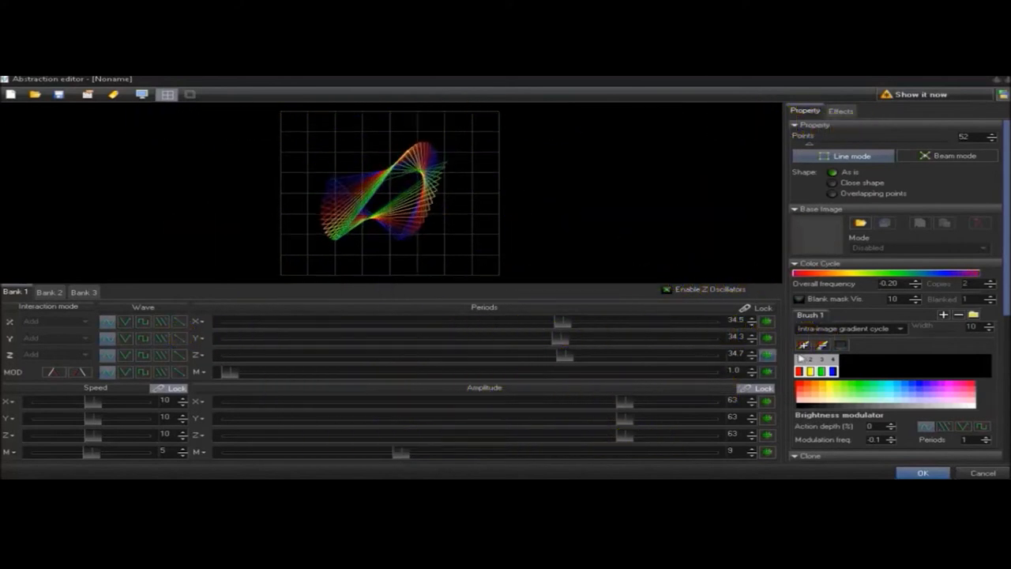
- Remove all but the first colour from Brush 1's gradient and make that colour blue
left_click(828, 345)
left_click(828, 346)
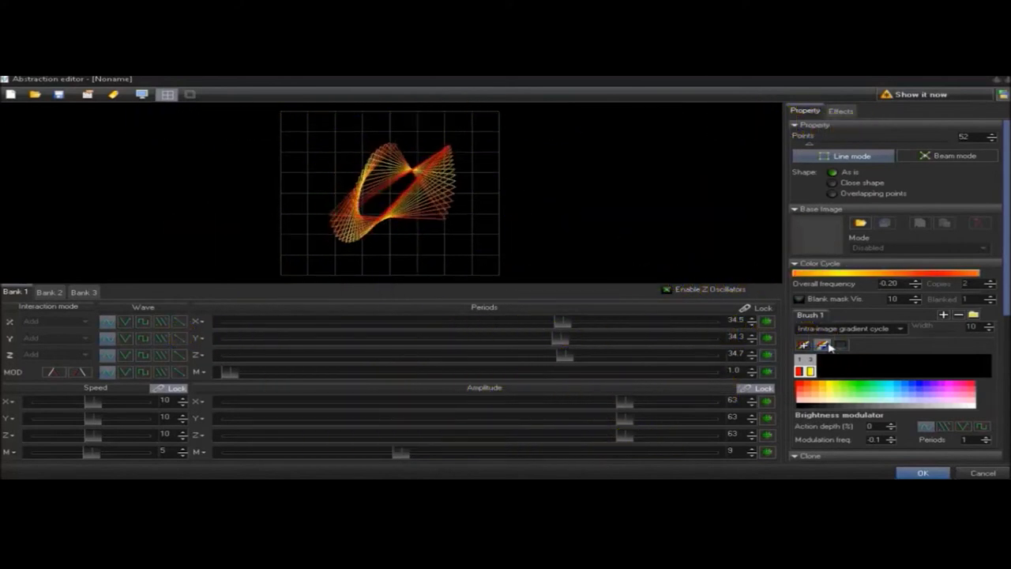
left_click(827, 346)
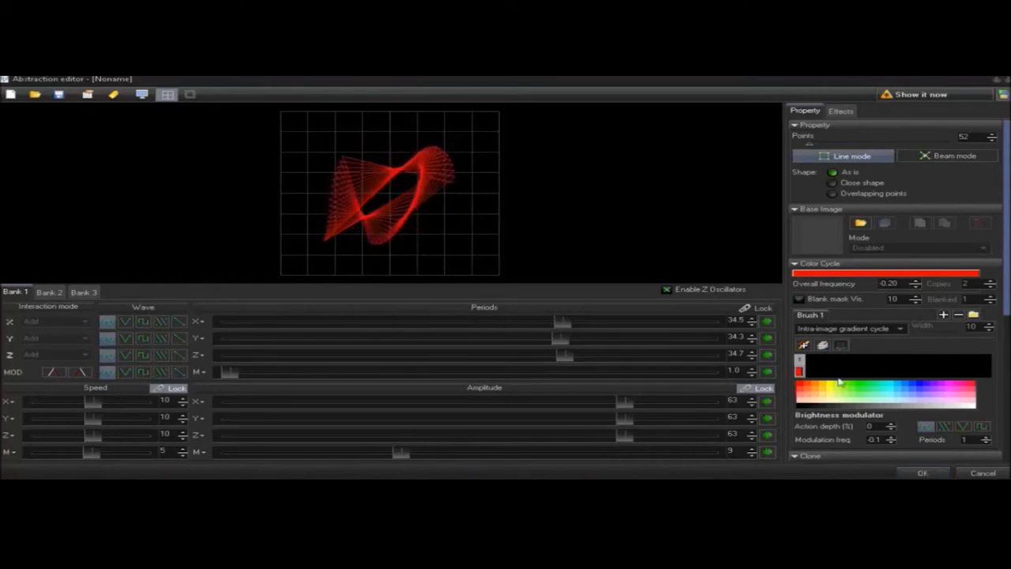
left_click(926, 380)
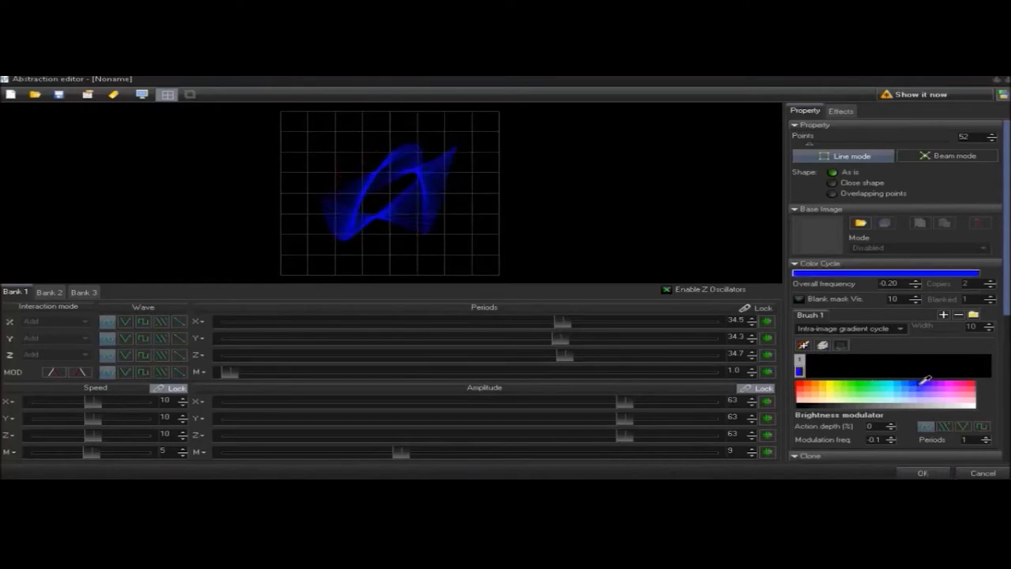
- Add a second, peach colour to the third abstract's Brush 1 gradient and mirror the frame with the 2D Flip by X clone option
left_click(803, 345)
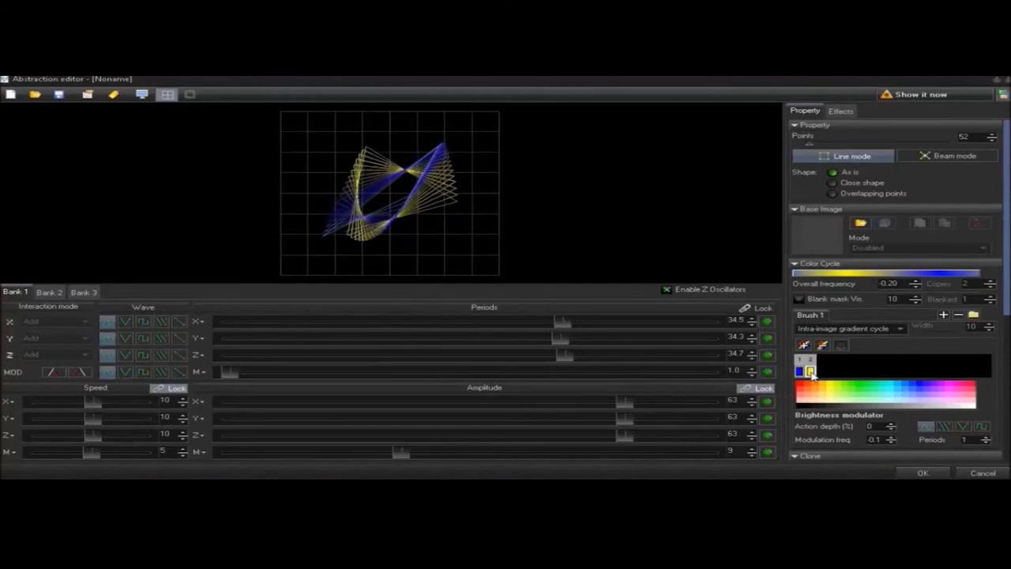
left_click(807, 394)
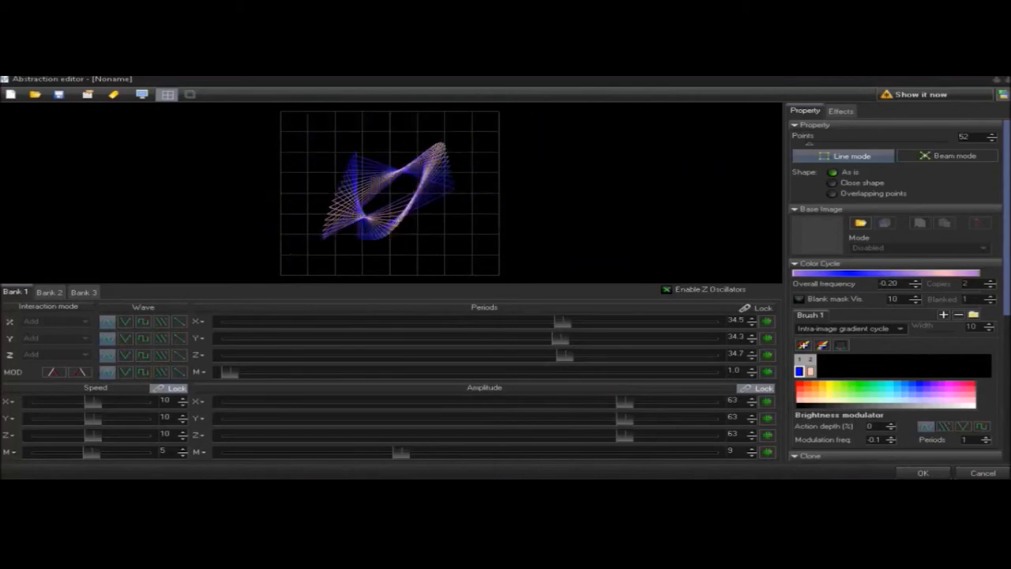
left_click_drag(1005, 307, 1006, 373)
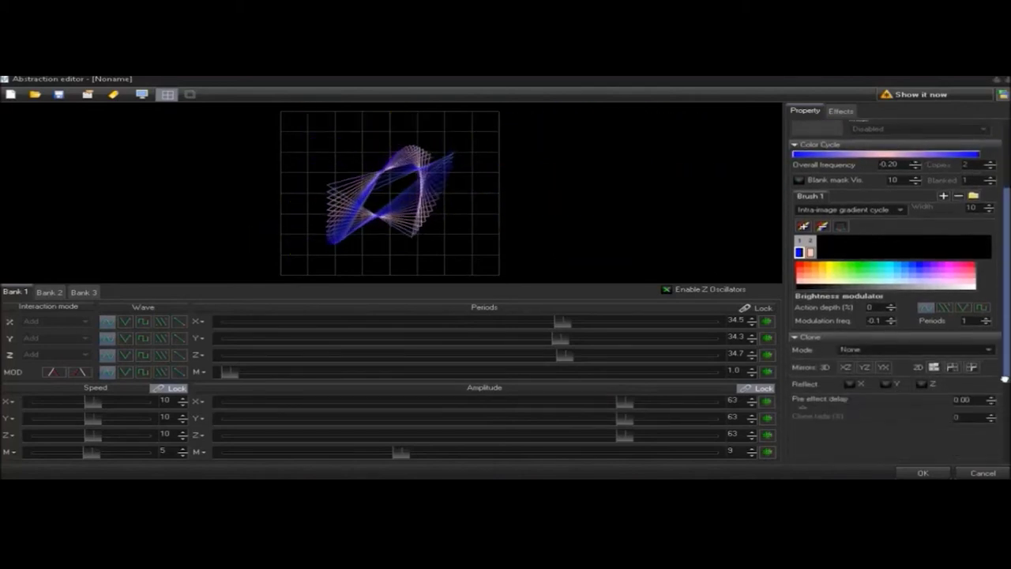
left_click(935, 368)
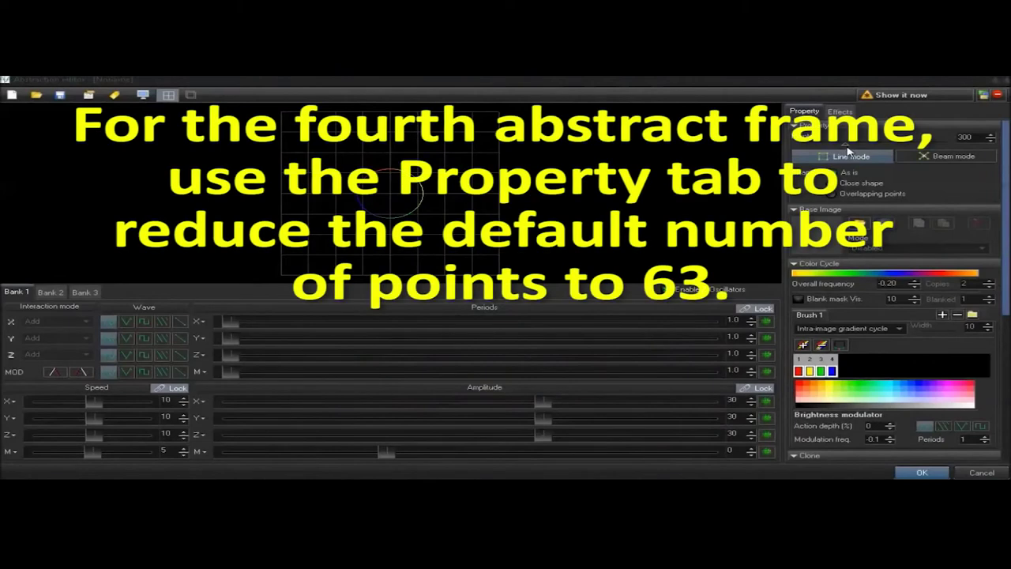
- Reduce the fourth abstract's number of points to 63
left_click_drag(848, 150, 814, 149)
left_click(990, 141)
left_click(990, 141)
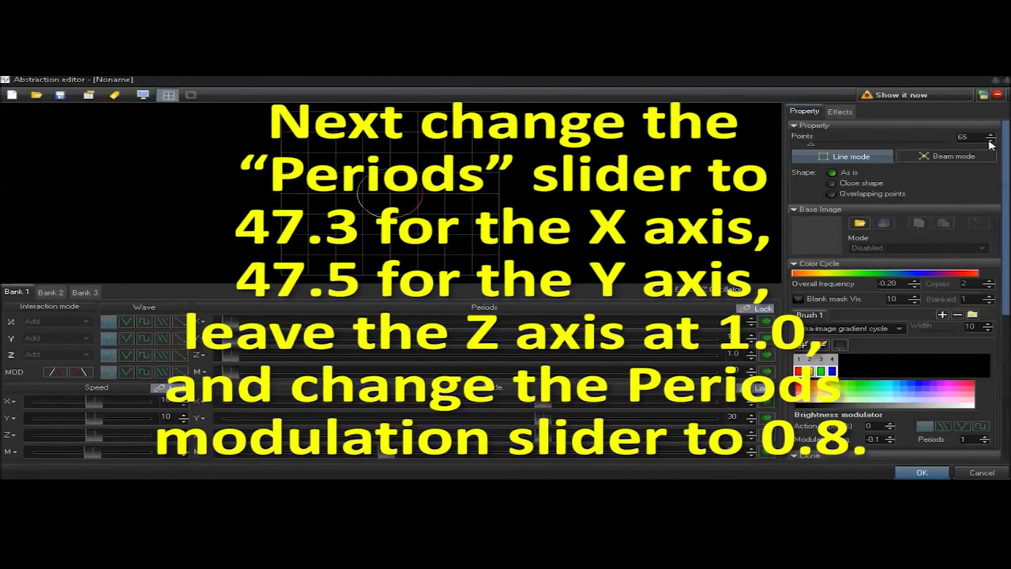
left_click(991, 141)
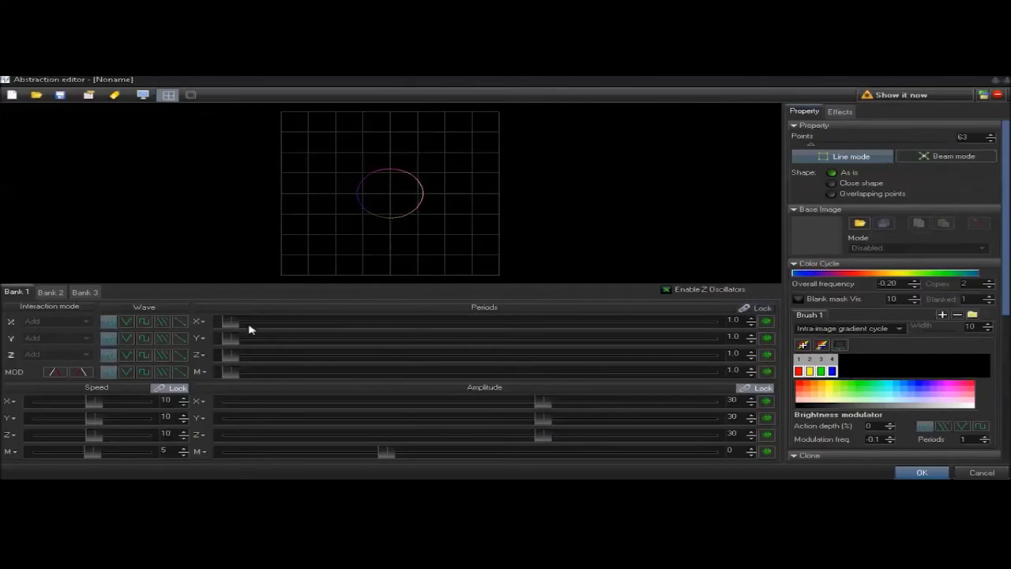
- Set the X period to 47.3 and the Y period to 47.5, with square waves on both axes
left_click_drag(240, 325, 681, 326)
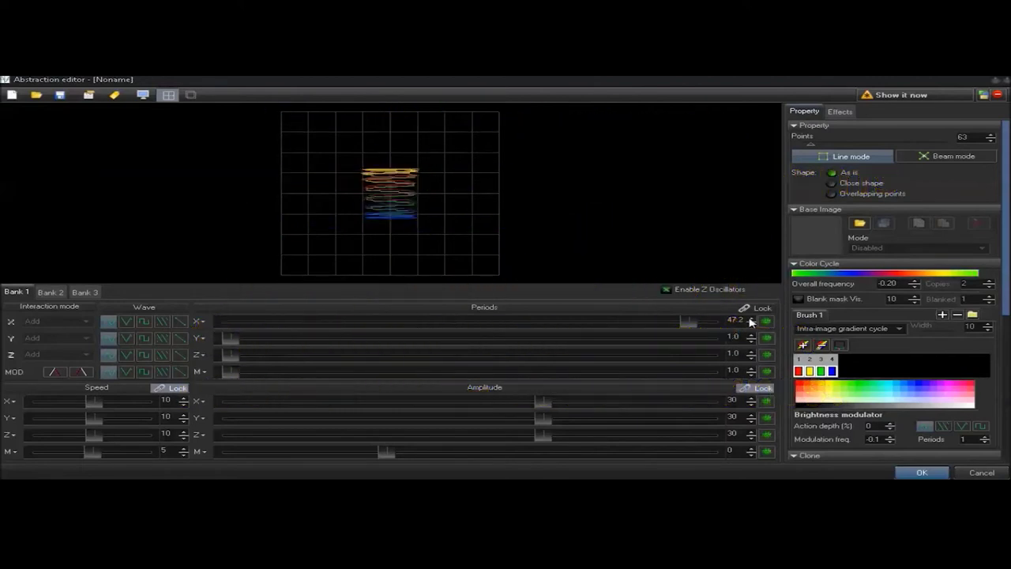
left_click(143, 321)
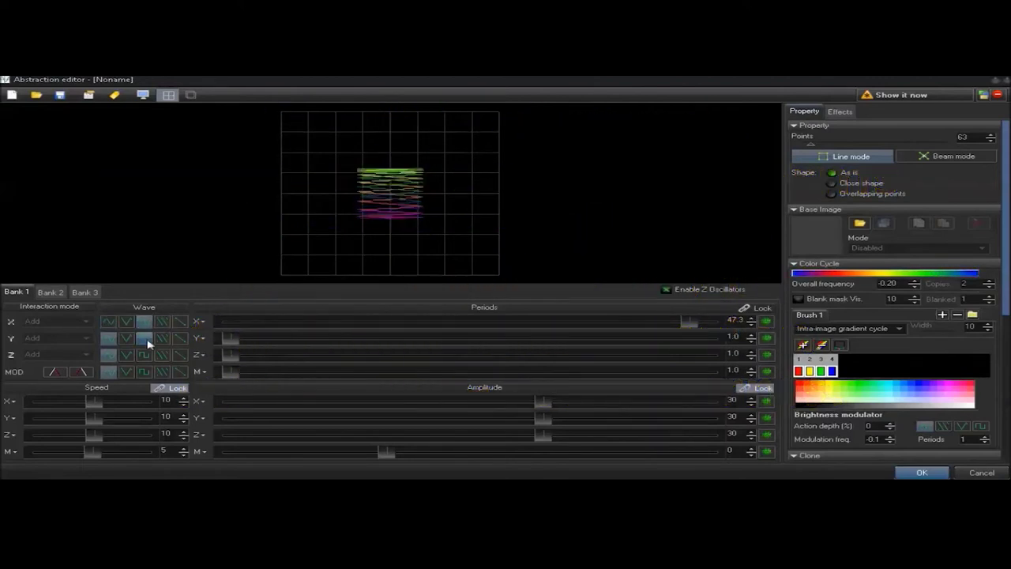
left_click(145, 337)
left_click_drag(238, 342, 692, 315)
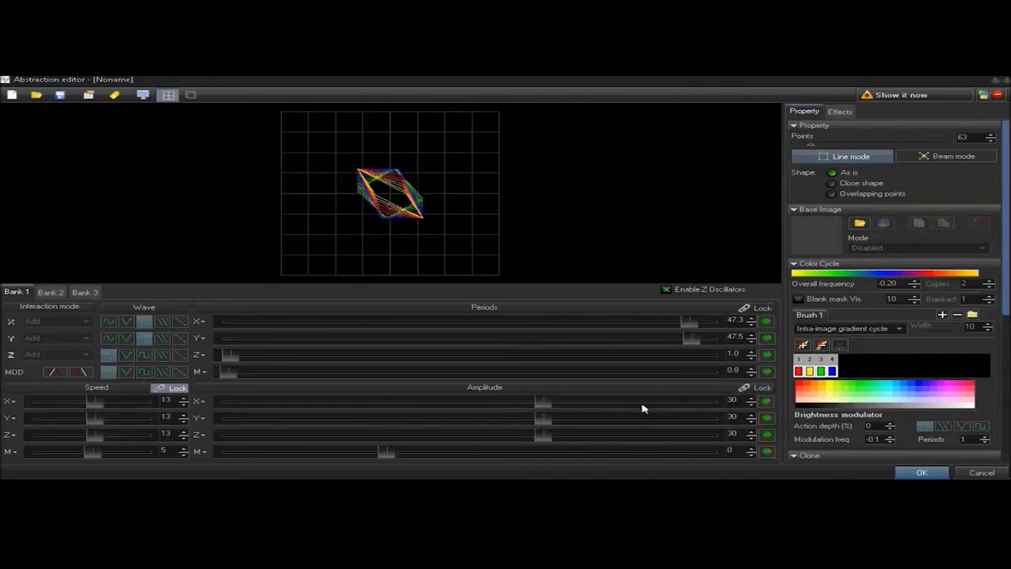
- Set the amplitudes individually to 54 for X, 52 for Y, 50 for Z and 19 for M
left_click_drag(547, 406, 610, 401)
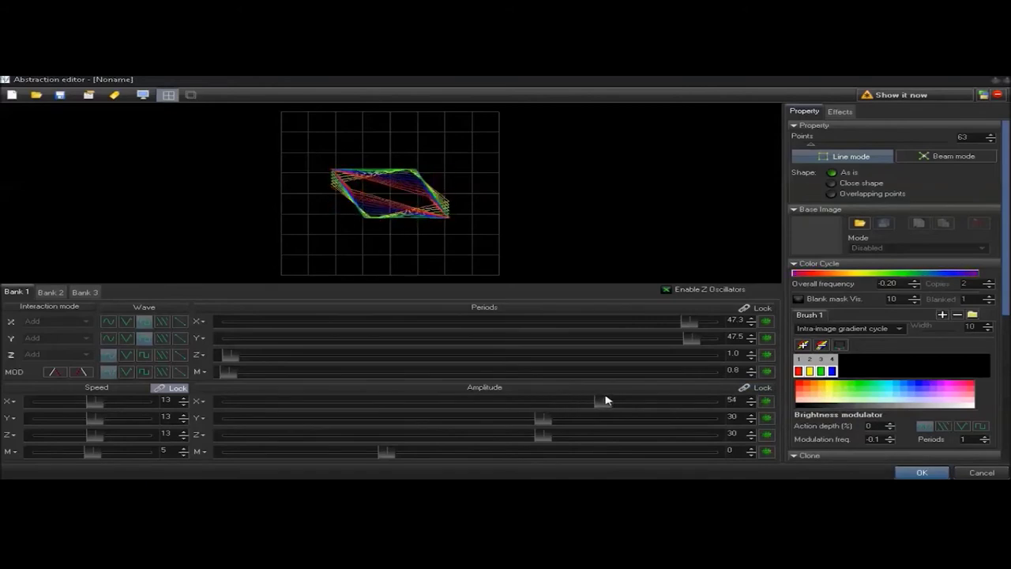
left_click_drag(548, 421, 598, 419)
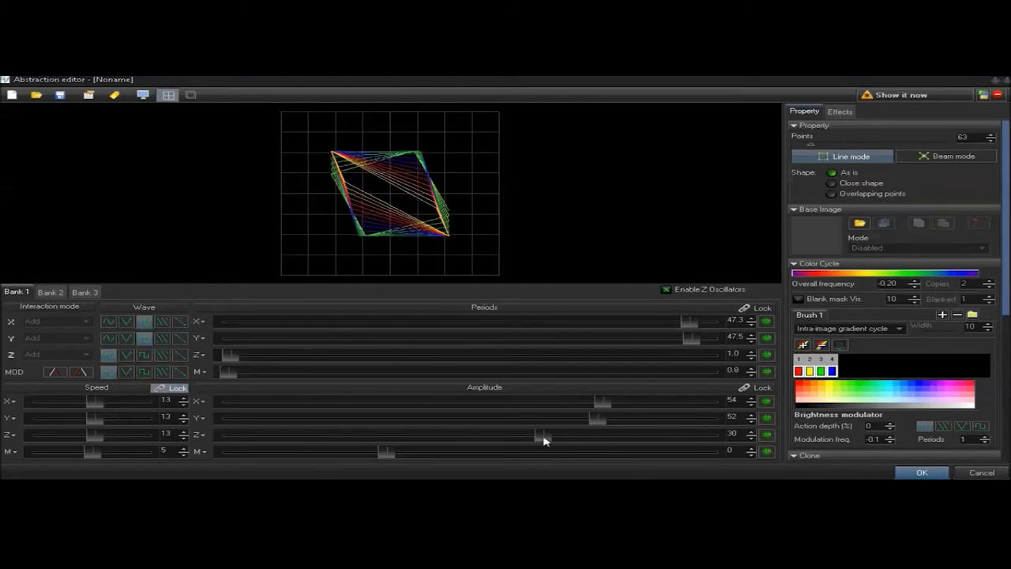
left_click_drag(544, 440, 587, 439)
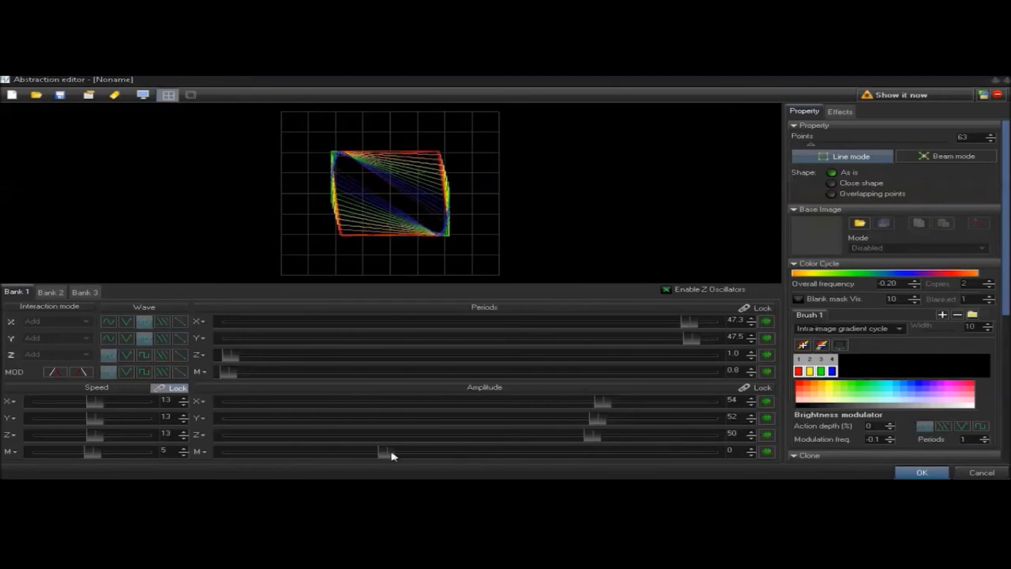
left_click_drag(401, 456, 412, 455)
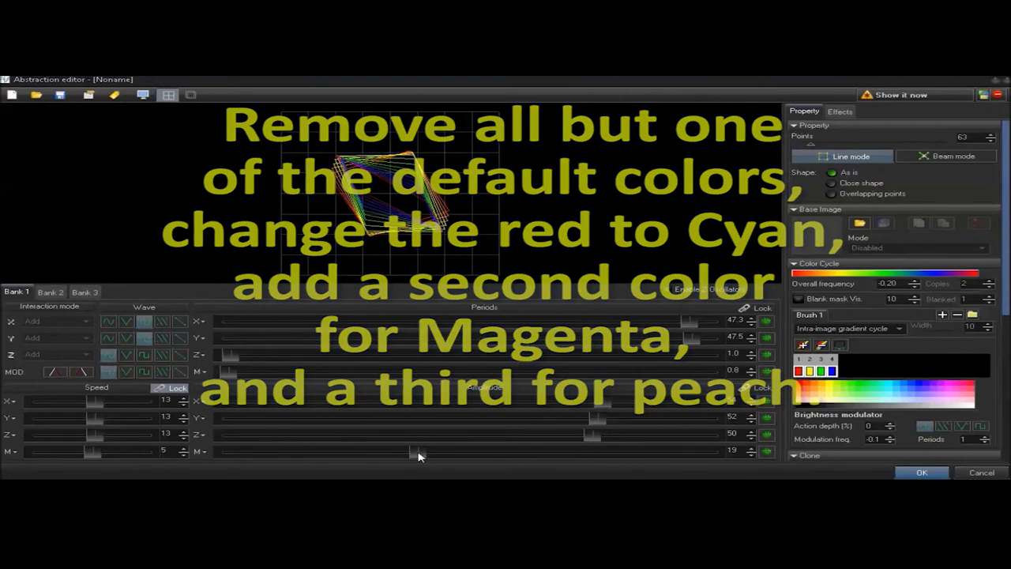
- Reduce Brush 1's gradient to one colour, make it cyan, and add magenta and peach as second and third colours
left_click(821, 346)
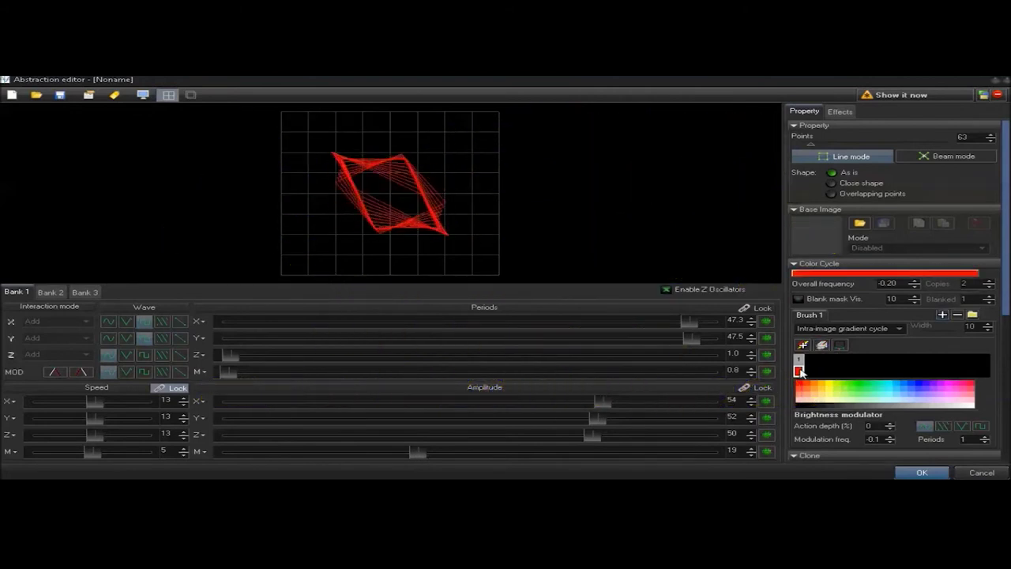
left_click(893, 382)
left_click(802, 346)
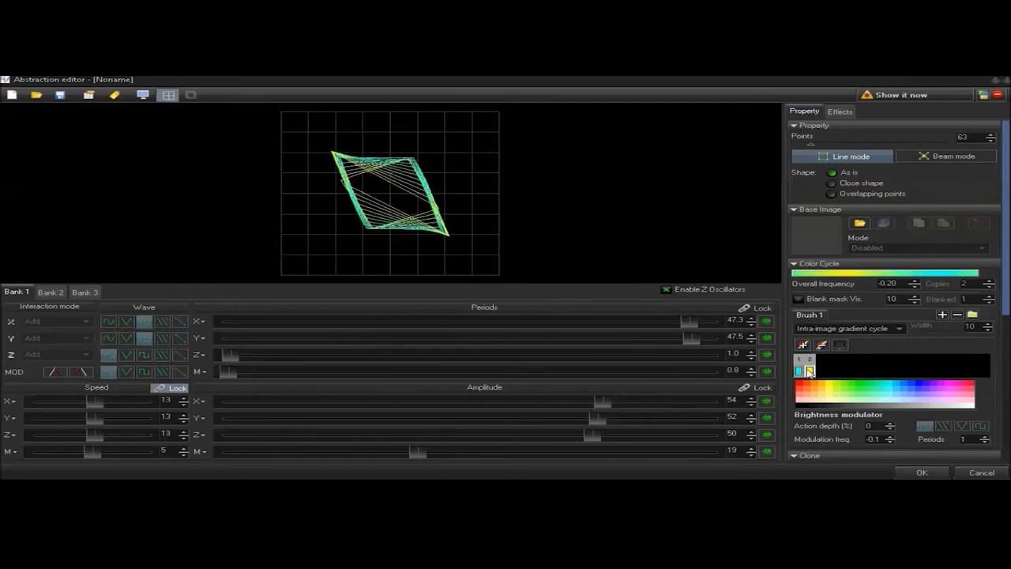
left_click(951, 380)
left_click(802, 345)
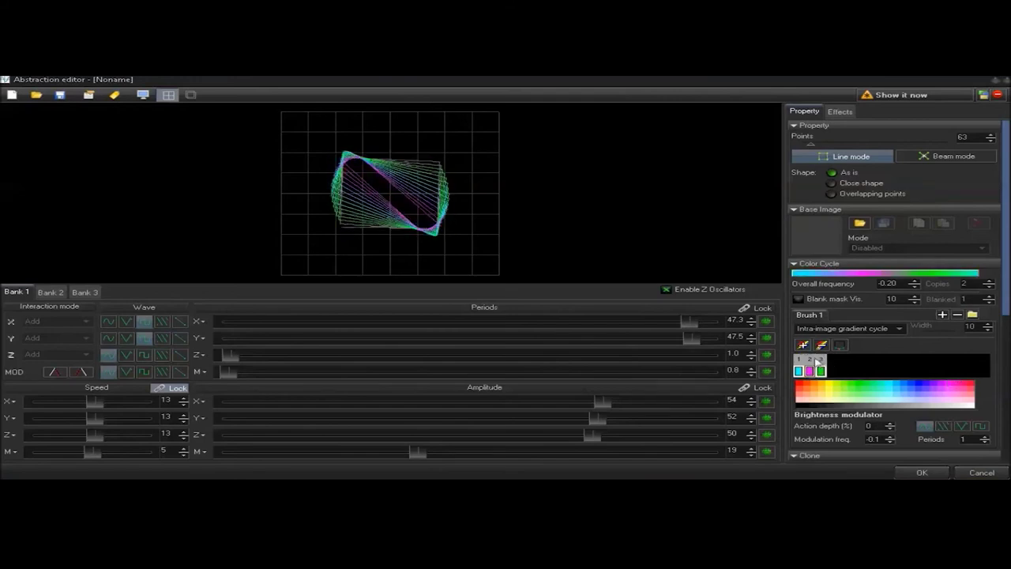
left_click(803, 396)
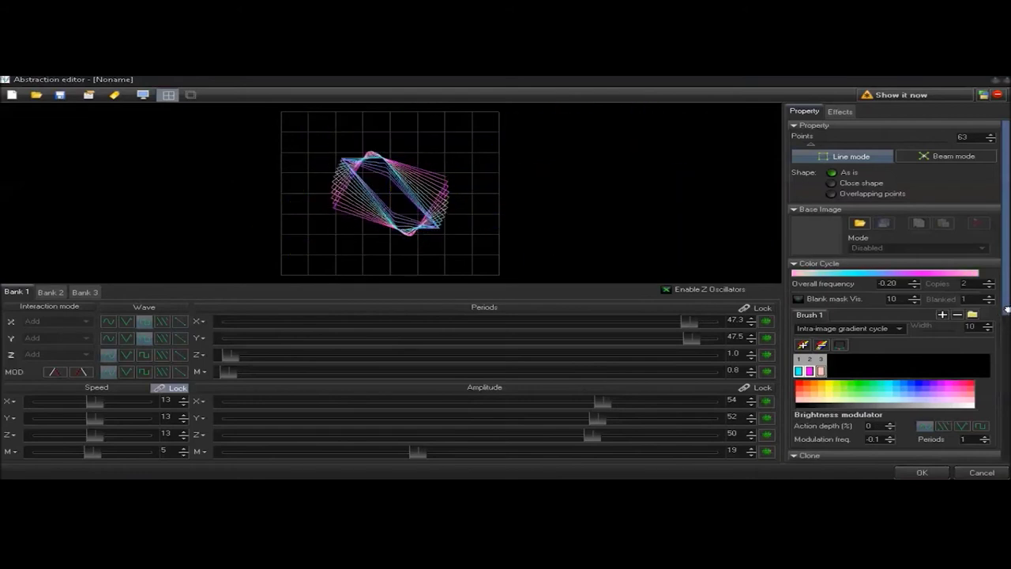
- Apply the 2D Flip by X mirror to the fourth abstract in the clone settings
scroll(1004, 339, "down", 1)
scroll(1005, 361, "down", 3)
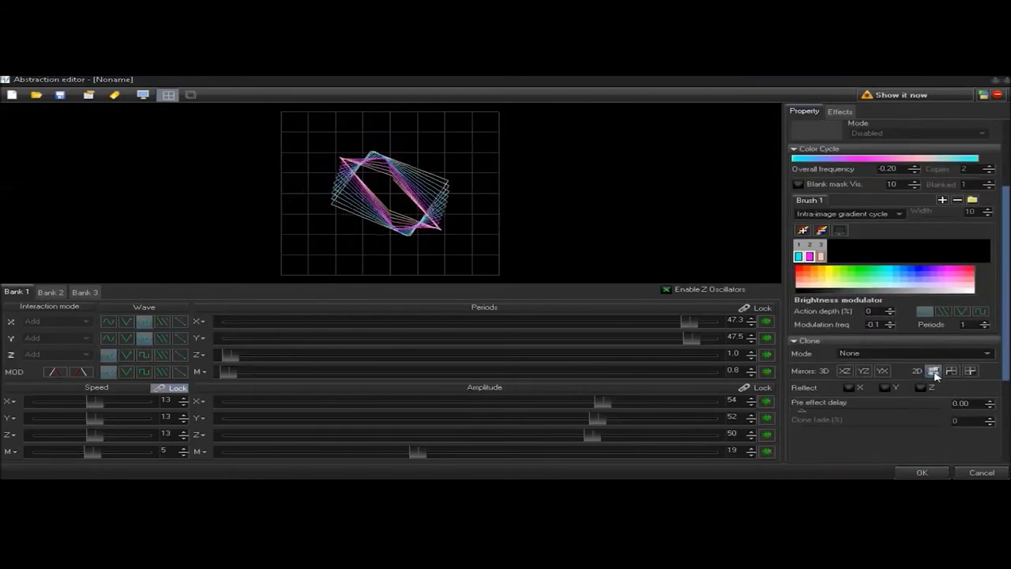
left_click(934, 371)
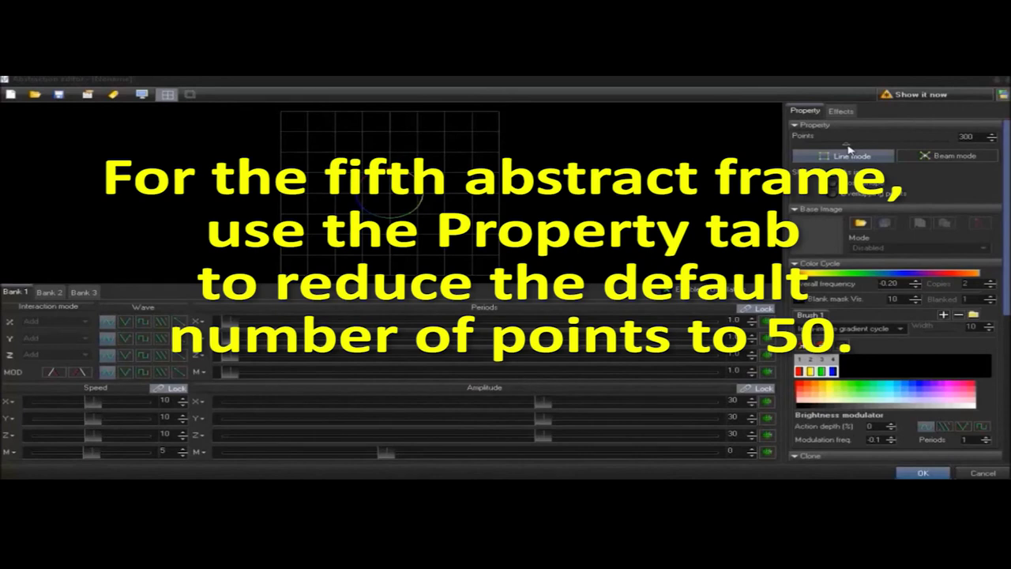
- Reduce the fifth abstract's number of points to 50
left_click_drag(848, 149, 817, 151)
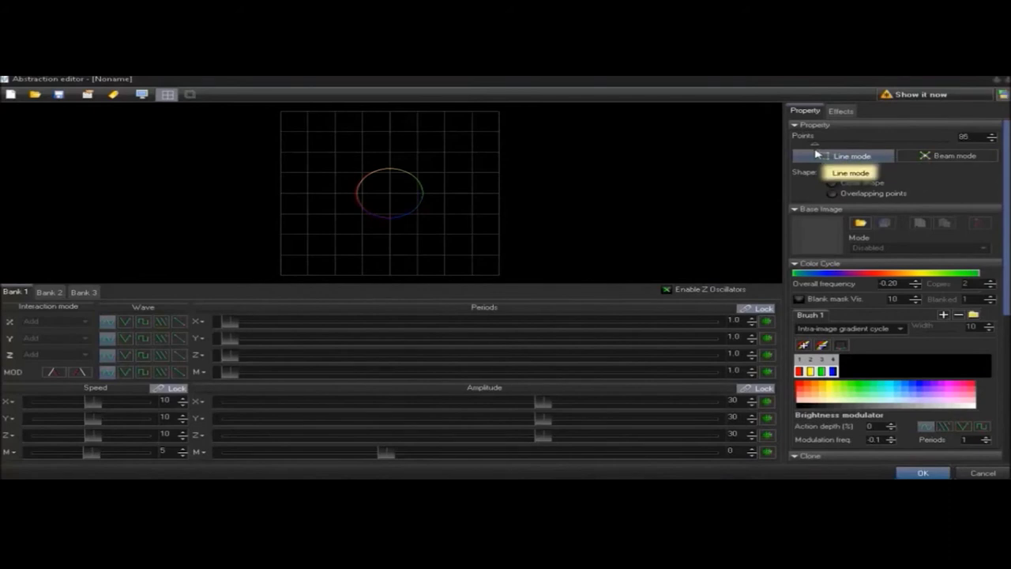
left_click(992, 140)
left_click(991, 140)
left_click_drag(992, 140, 992, 140)
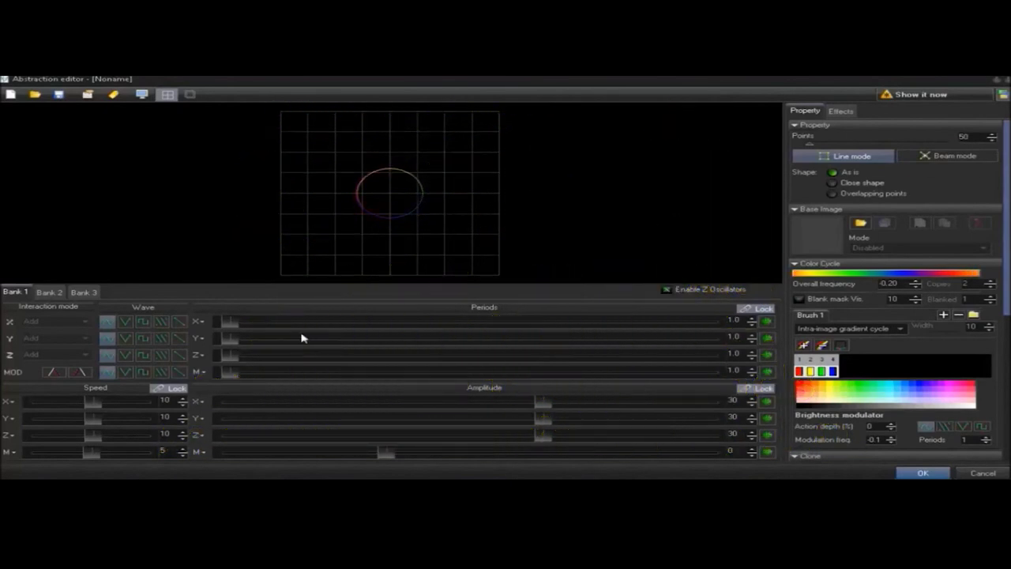
- Unlock the periods and set them individually to 37.4 for X, 12.4 for Y and 10.6 for Z
left_click(754, 310)
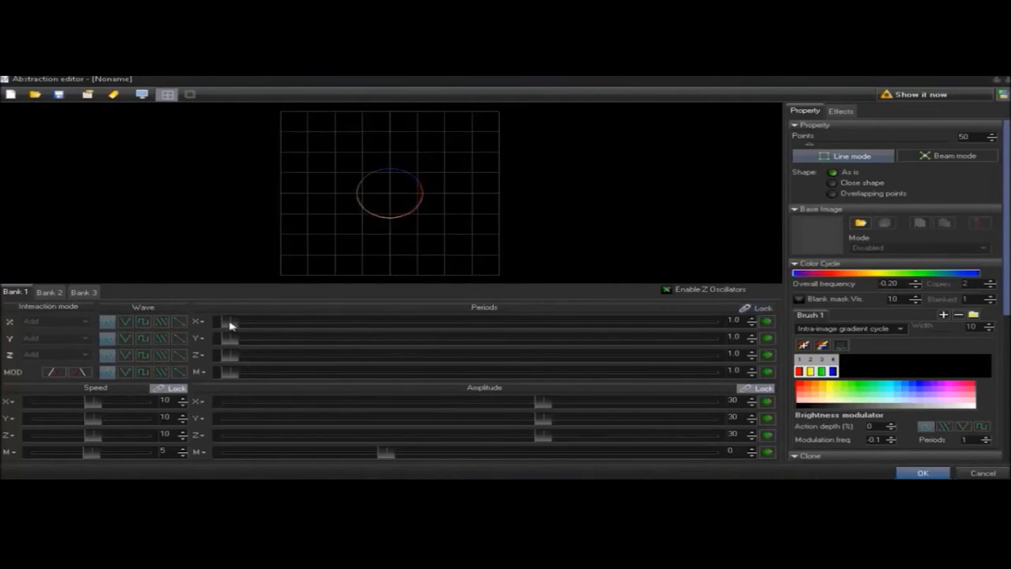
left_click_drag(231, 324, 598, 348)
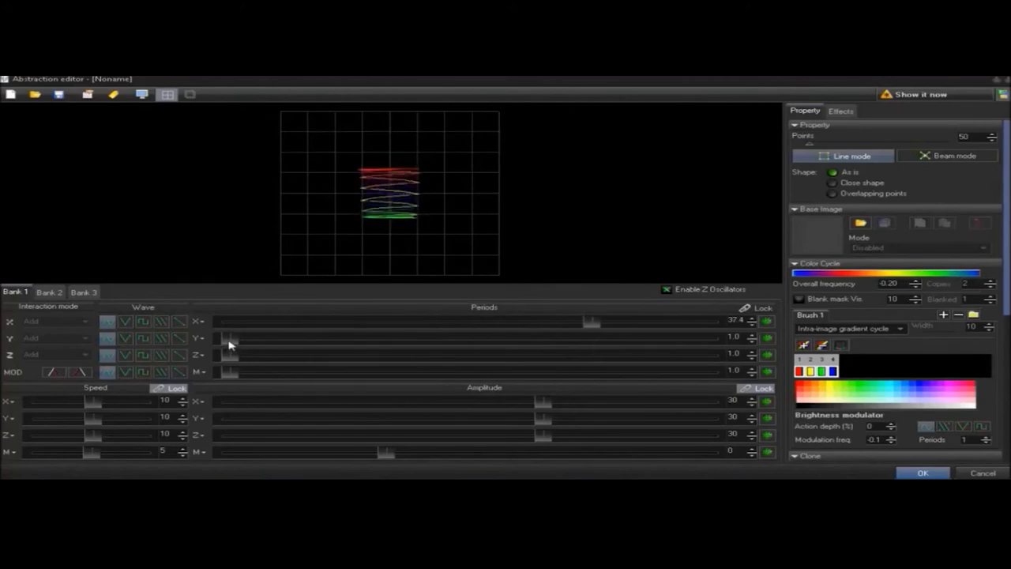
left_click_drag(229, 344, 344, 356)
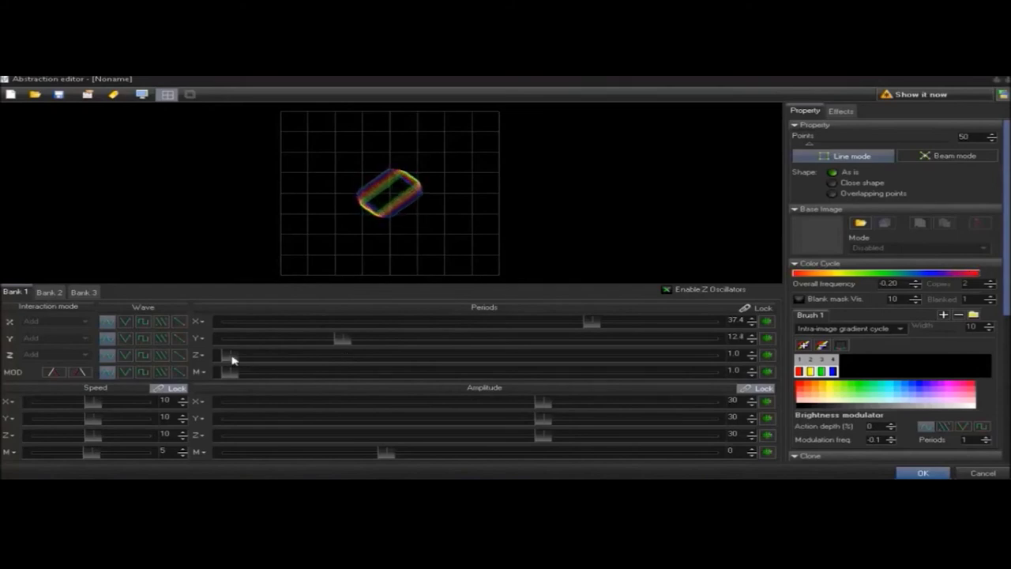
left_click_drag(231, 360, 330, 371)
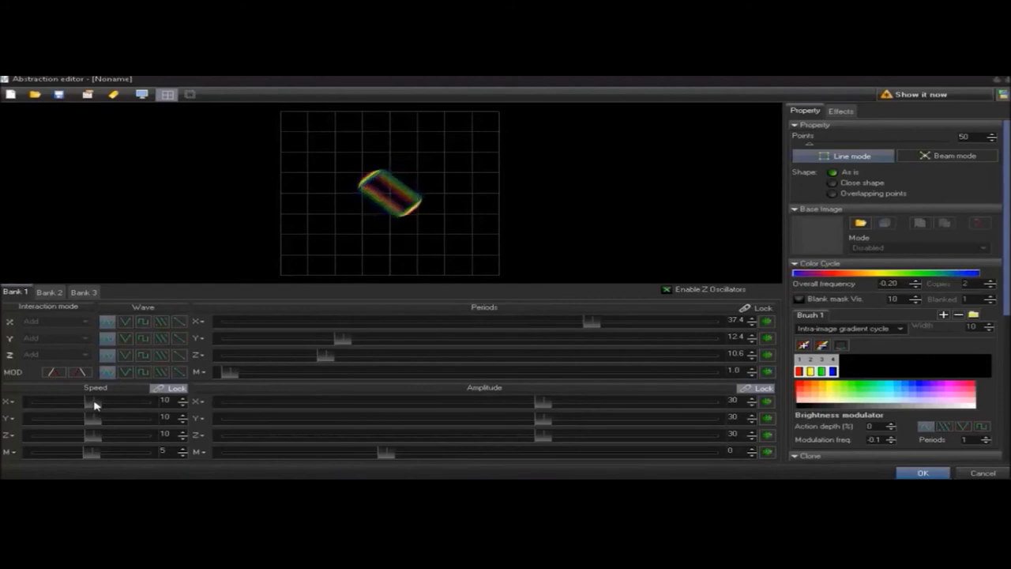
- Set the linked X, Y and Z speeds to 9 and the amplitudes to 85 for X, -68 for Y, -21 for Z and -24 for M
left_click(181, 406)
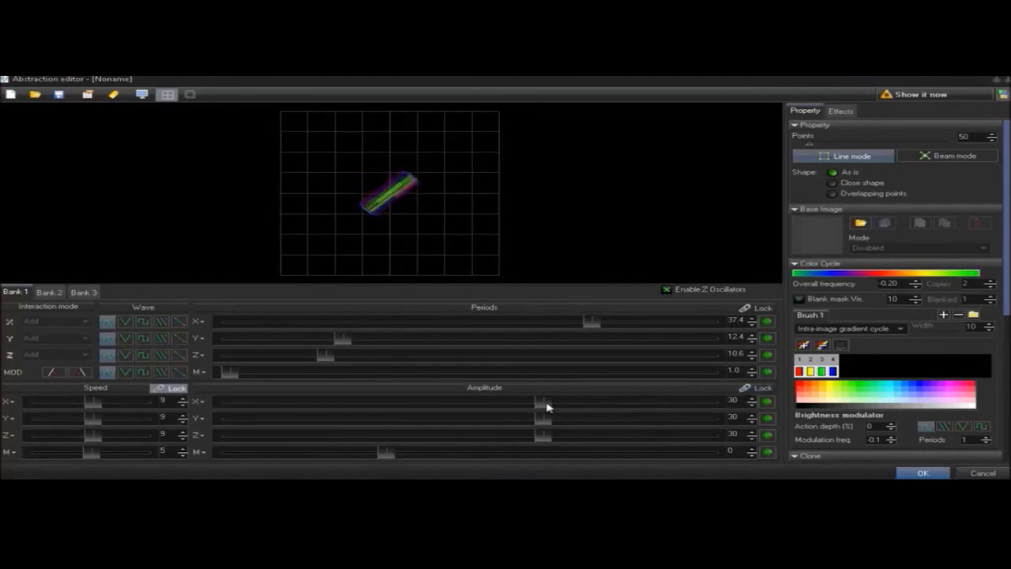
left_click_drag(544, 406, 682, 412)
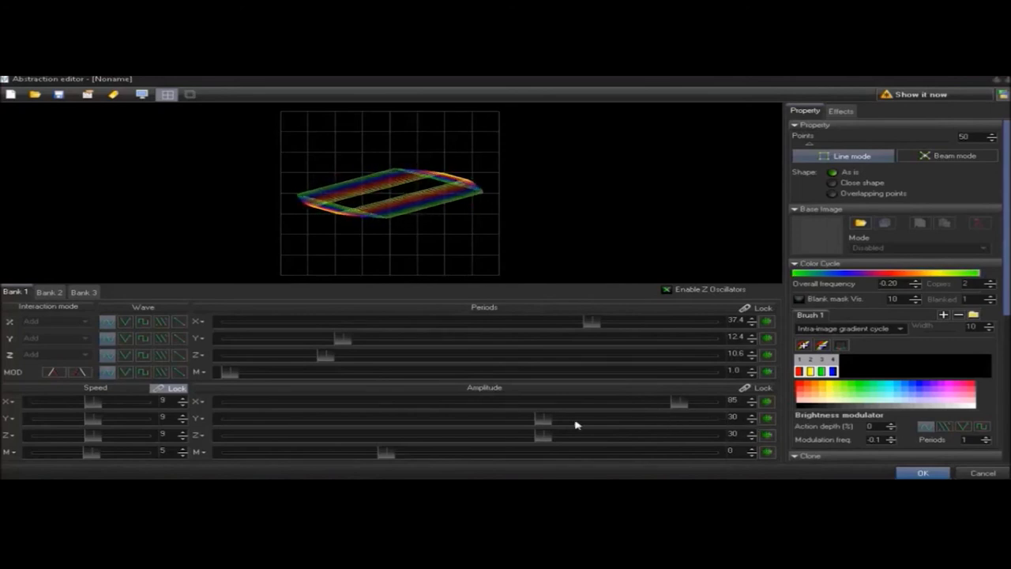
left_click_drag(542, 420, 304, 432)
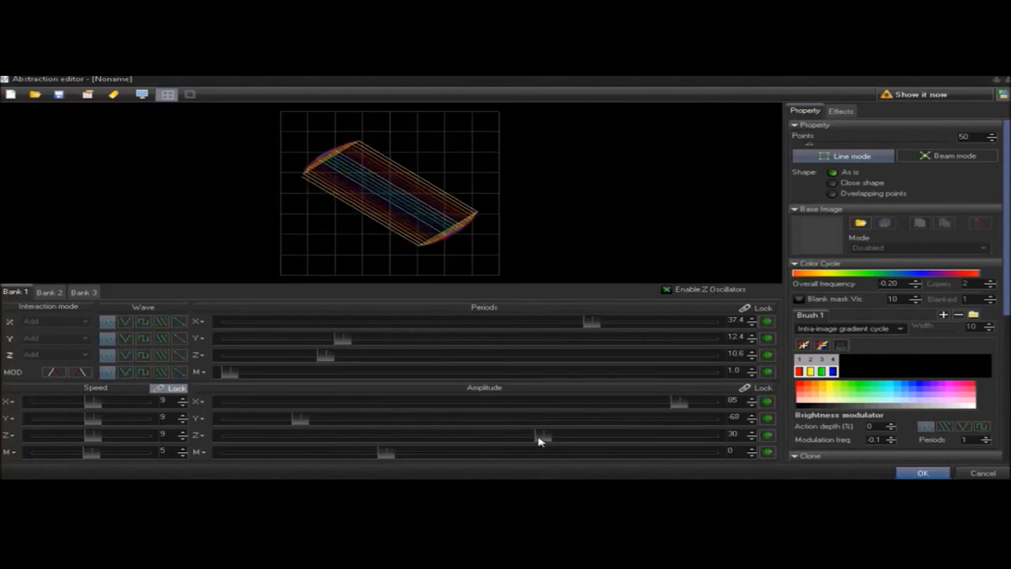
left_click_drag(539, 441, 420, 442)
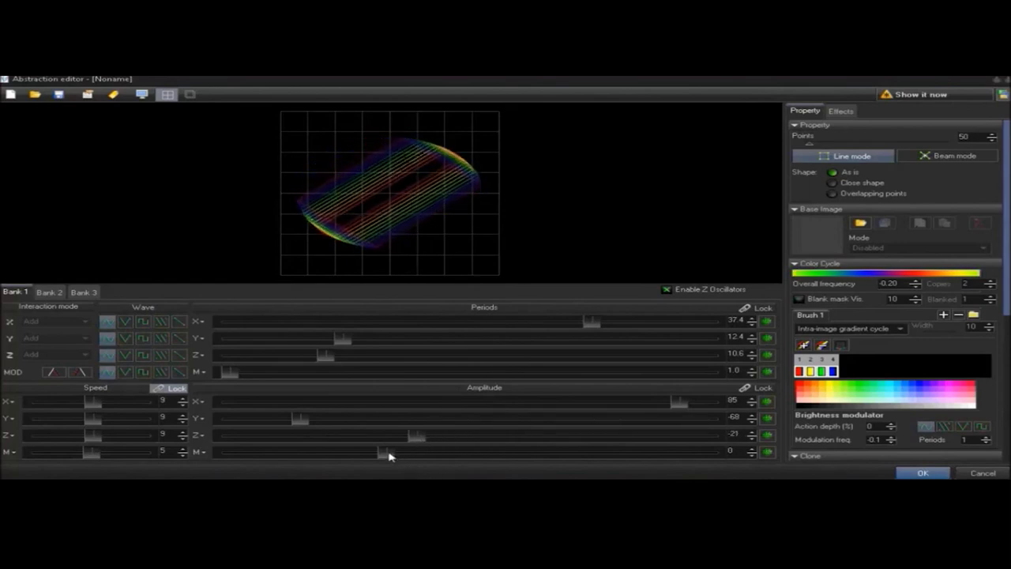
left_click_drag(388, 456, 348, 463)
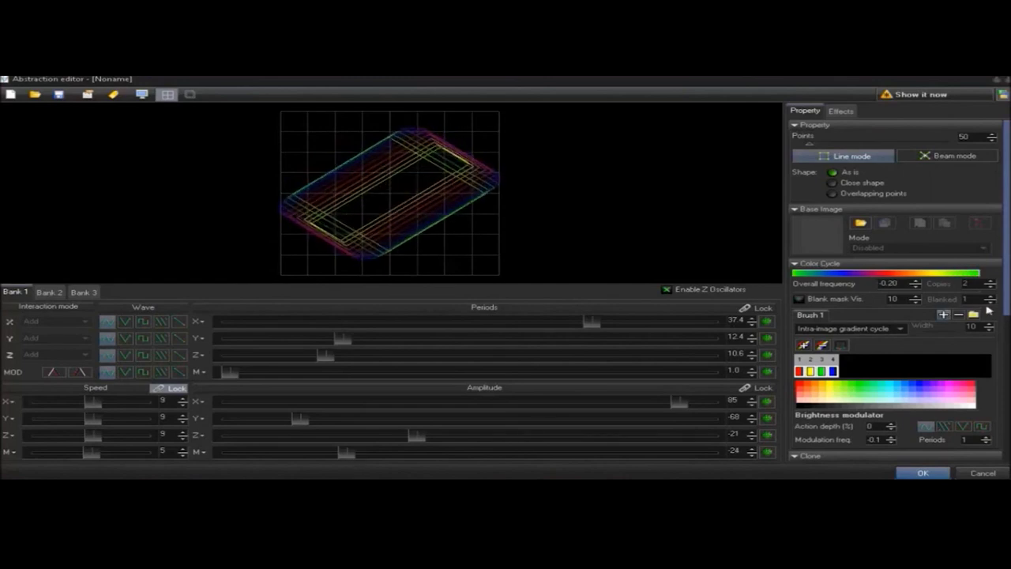
- Remove all but the first colour from the fifth abstract's Brush 1 gradient and change it to blue
left_click_drag(1006, 306, 1007, 323)
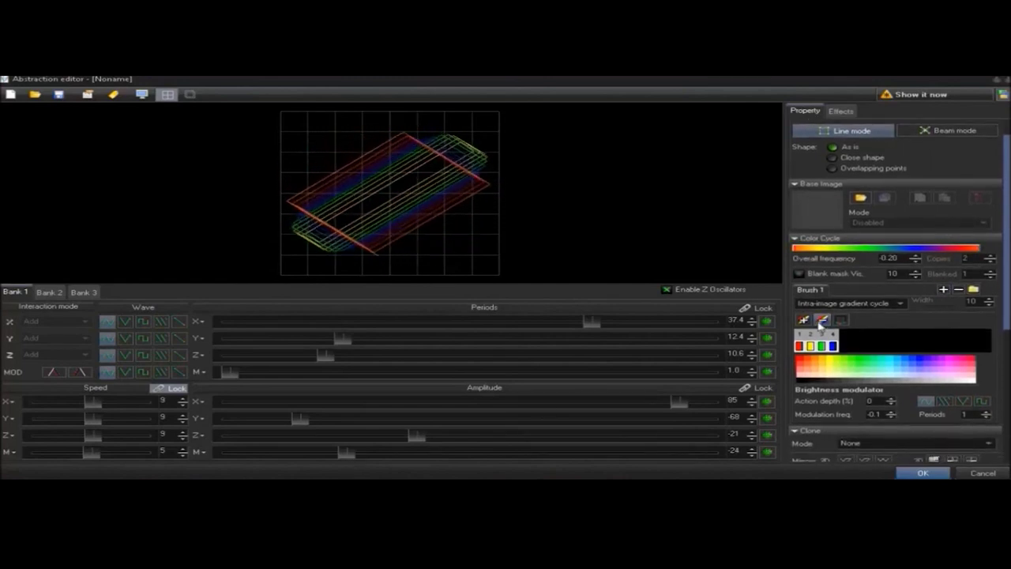
left_click_drag(834, 345, 812, 345)
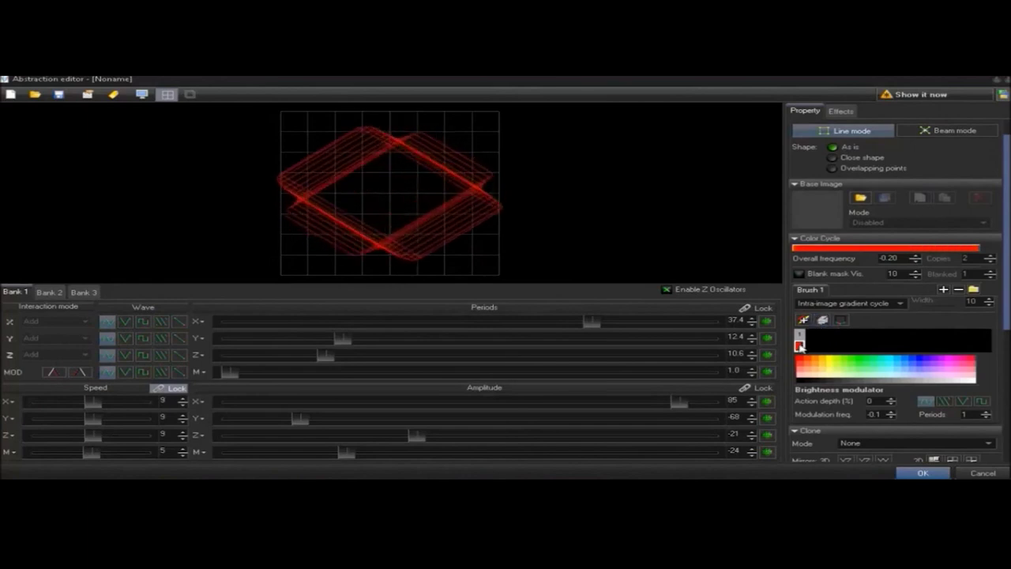
left_click(920, 356)
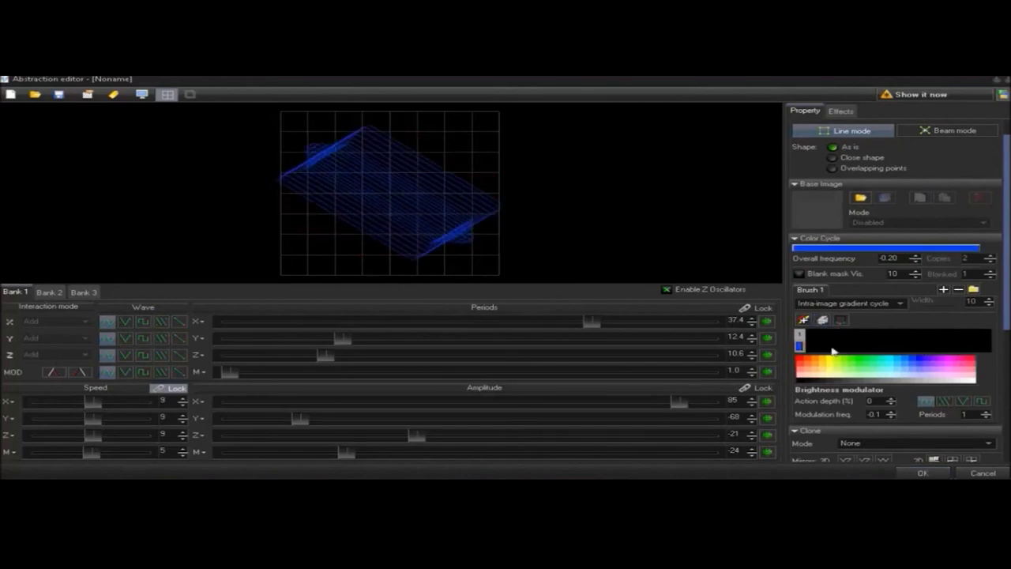
- Add two peach colours after the blue in Brush 1's gradient and apply the 2D Flip by X mirror clone to the frame
left_click_drag(803, 345, 809, 340)
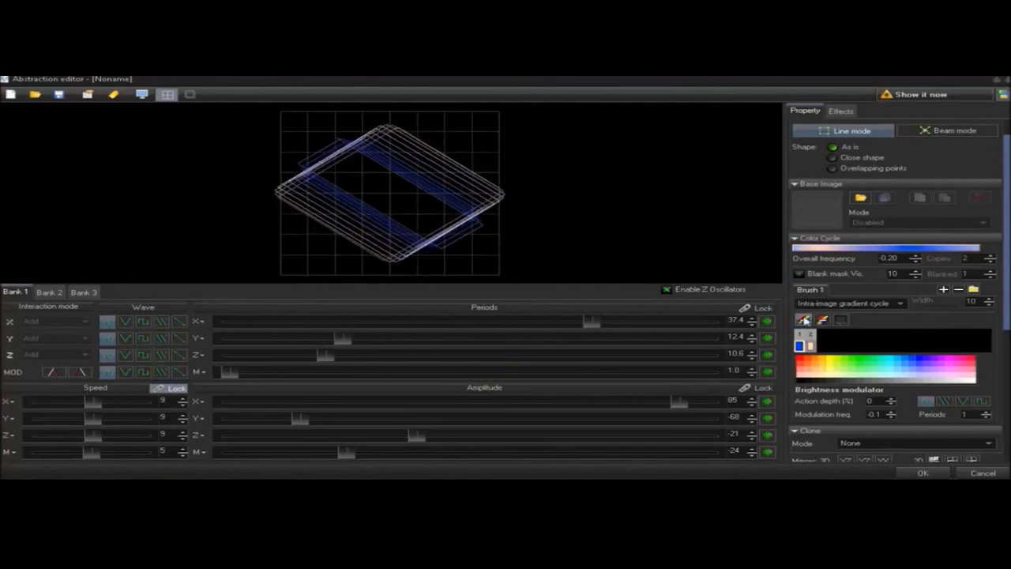
left_click(821, 345)
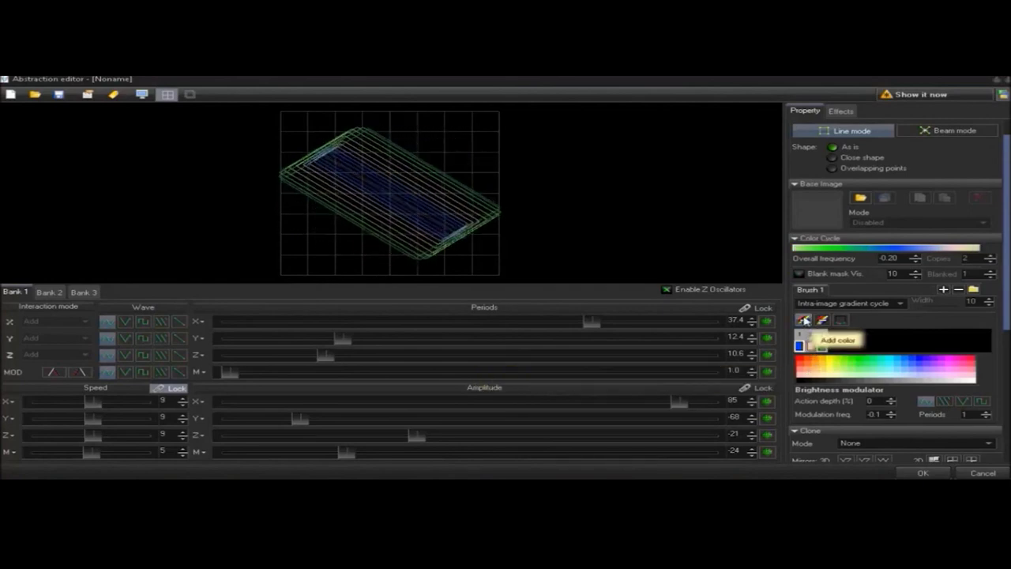
left_click(816, 371)
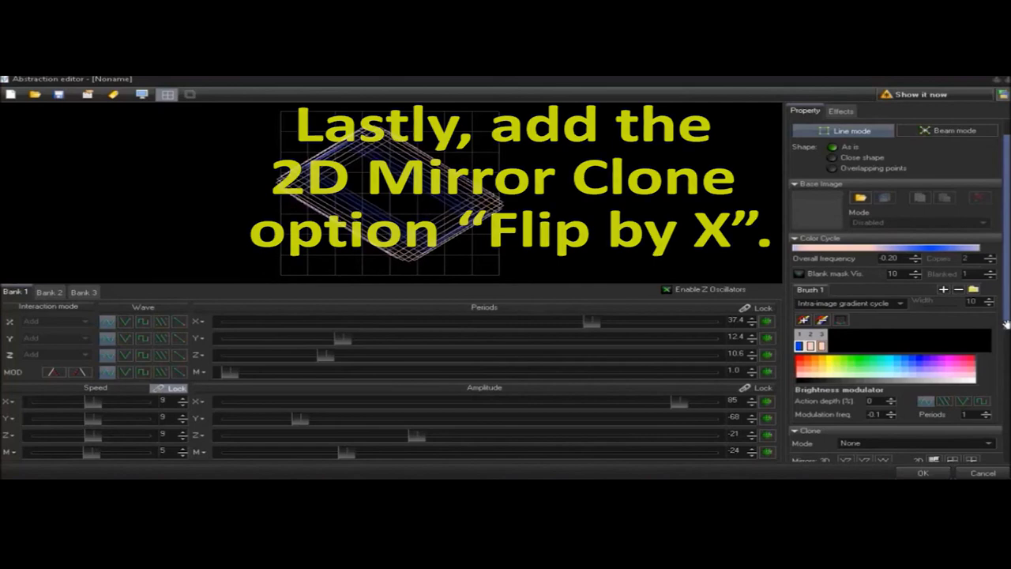
left_click_drag(1007, 324, 1006, 388)
left_click(935, 352)
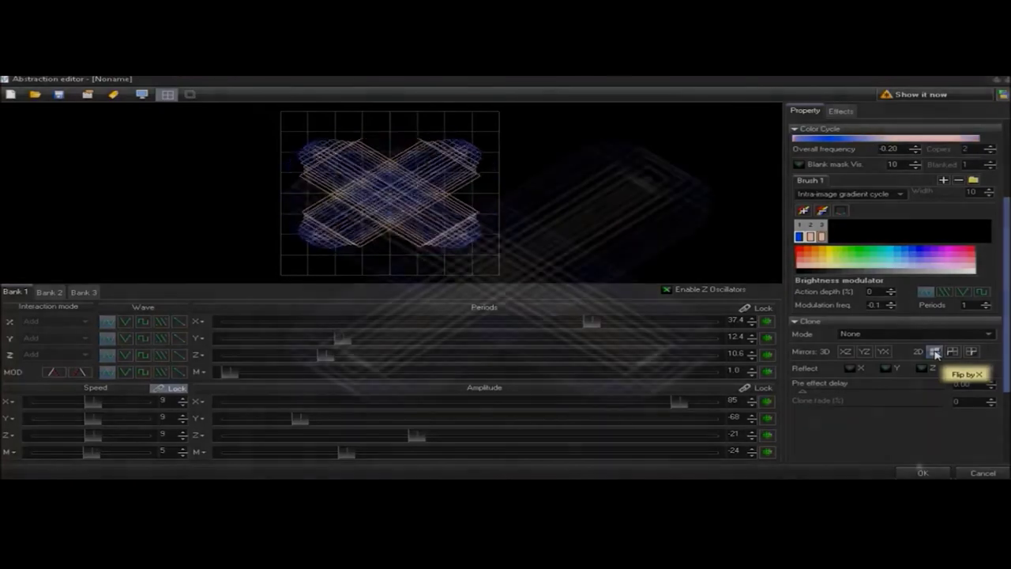